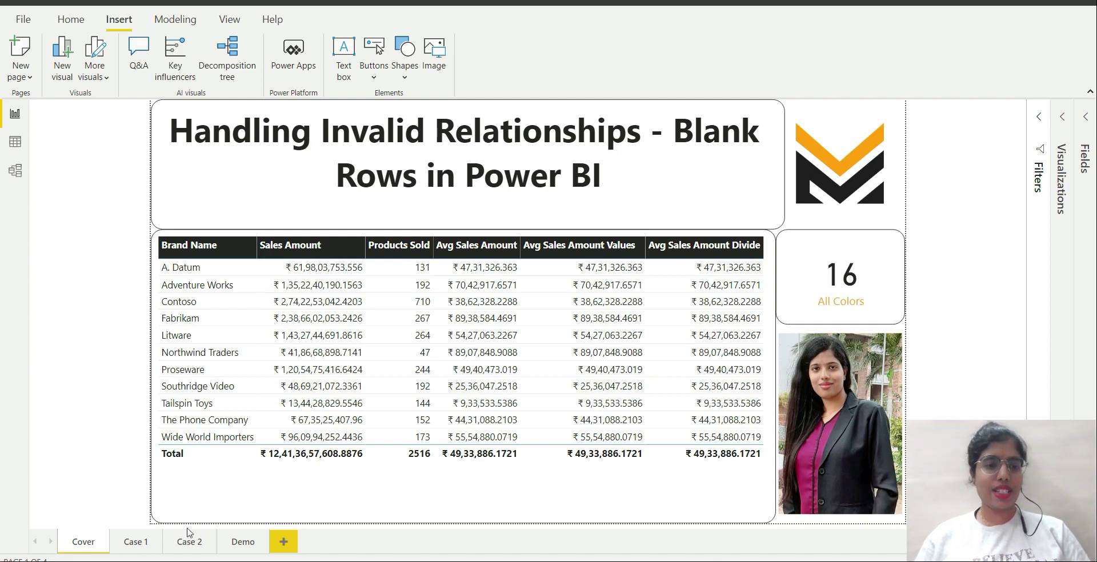
Switch to the Case 1 page, where every fact-table ID matches a Dim product row
left_click(130, 543)
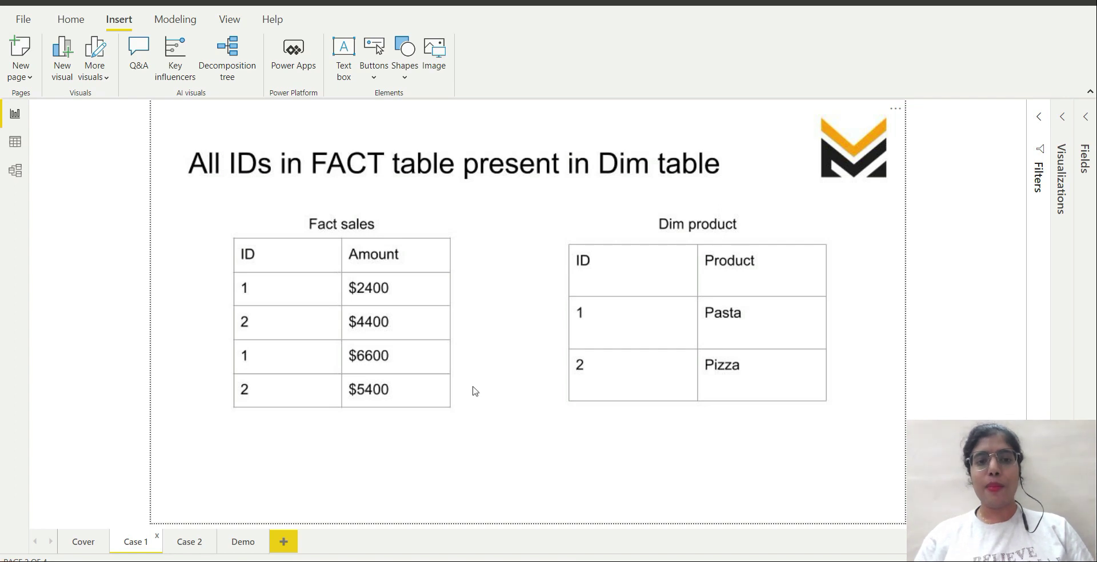
Switch to the Case 2 page, where Fact sales ID 3 ($3300) appears as a BLANK product
left_click(192, 542)
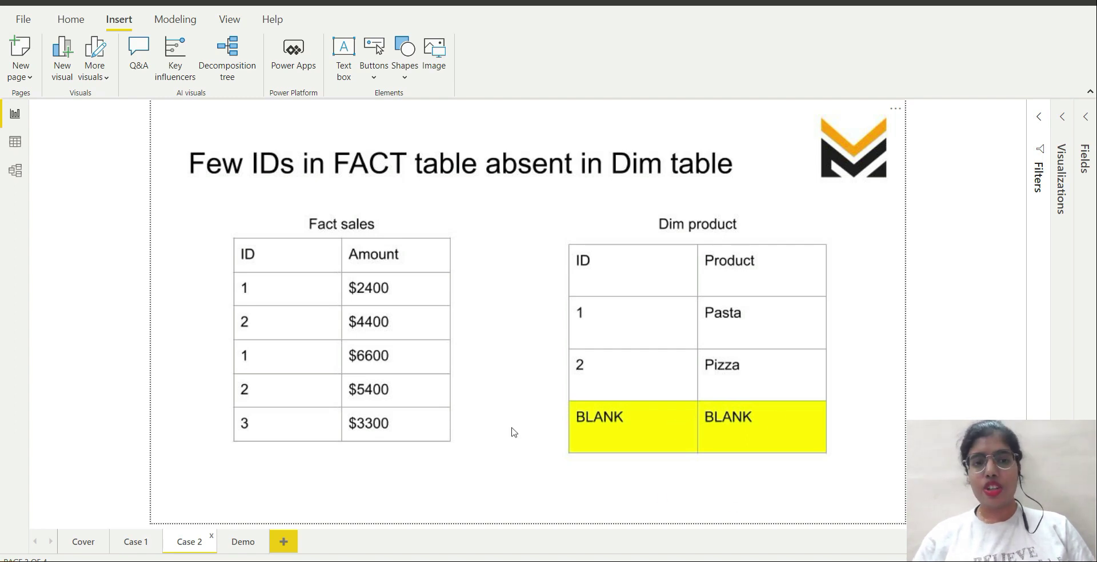
On the Demo page, select the brand table and expand the Filters, Visualizations and Fields panes
left_click(235, 547)
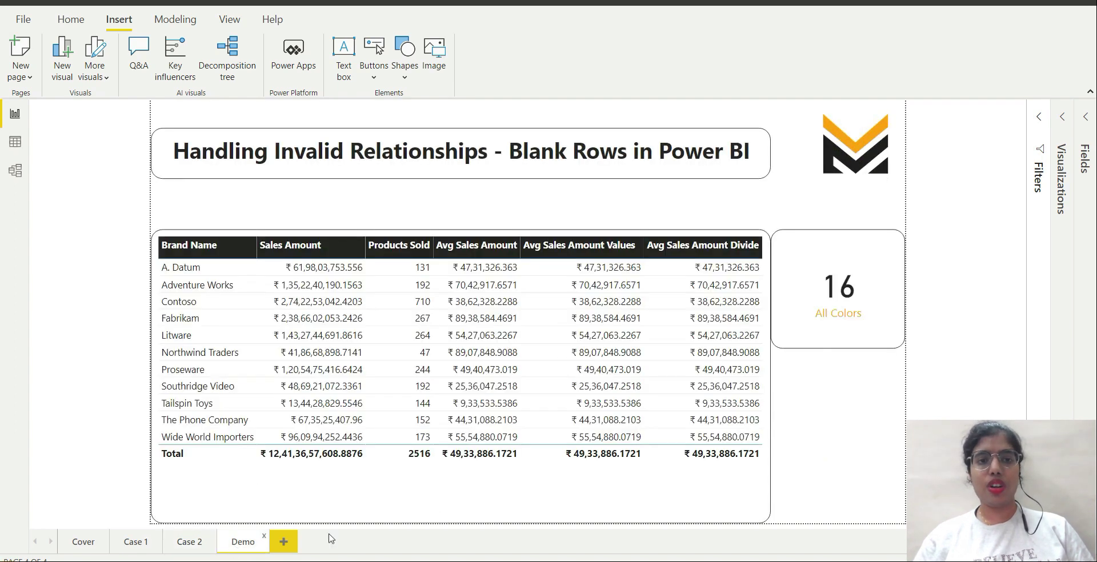
left_click(553, 509)
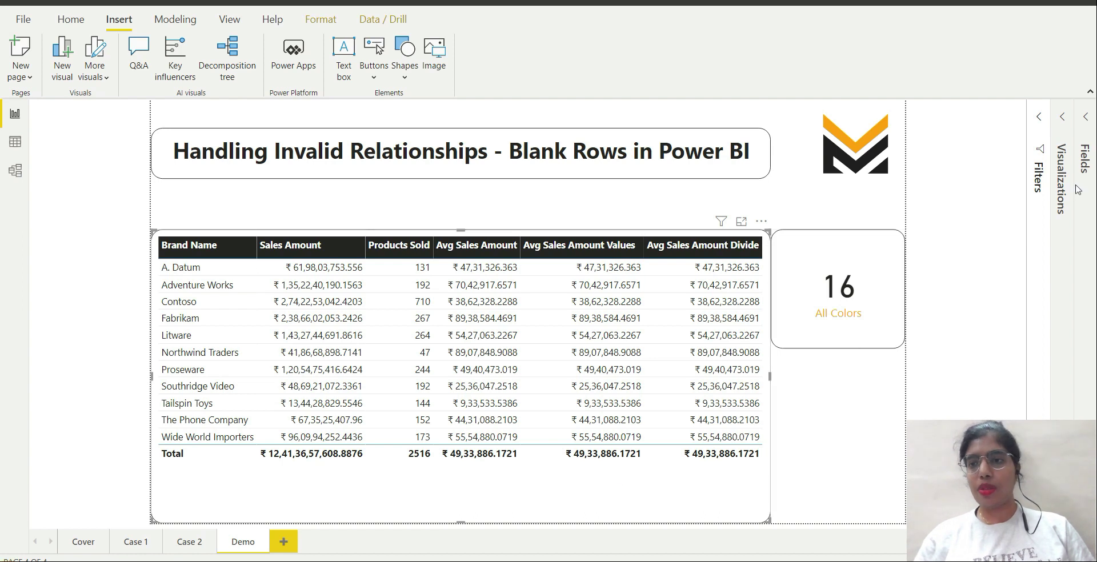
left_click(1038, 118)
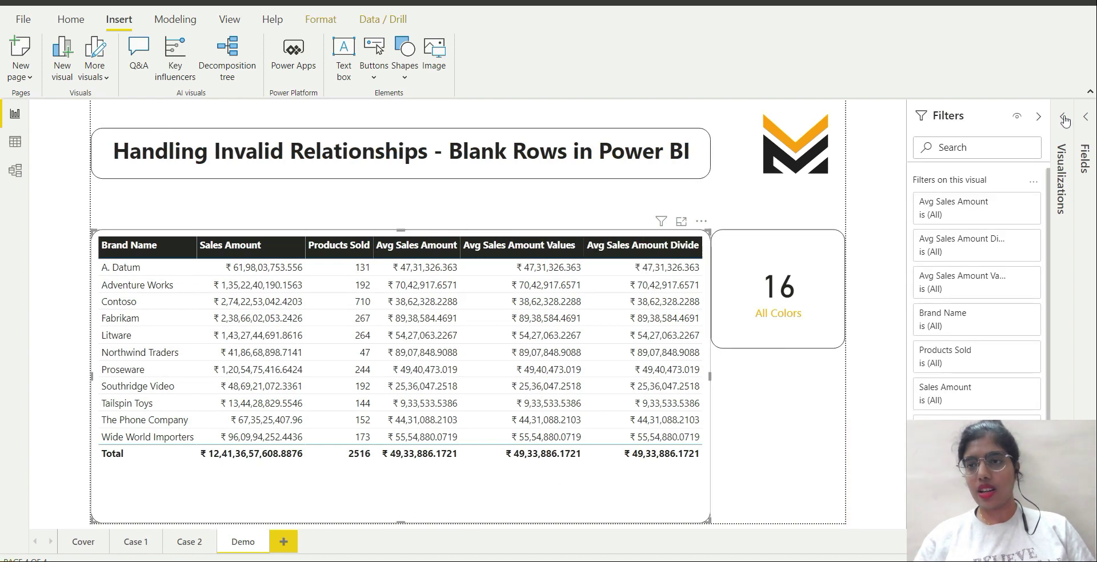
left_click(1063, 117)
left_click(1084, 118)
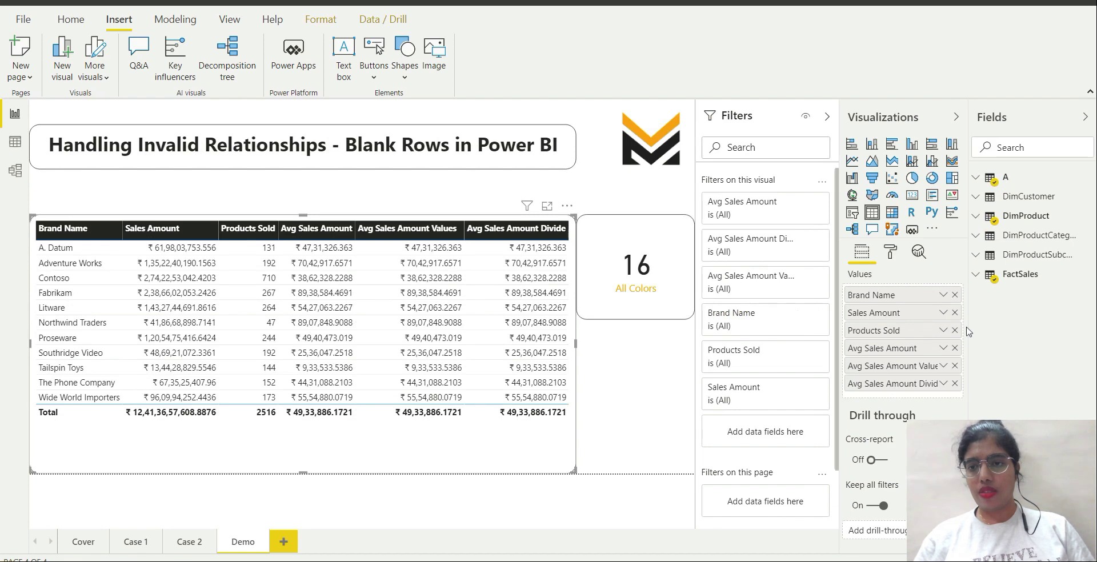
Remove Sales Amount, Products Sold and the three Avg Sales Amount fields from the table
left_click(955, 313)
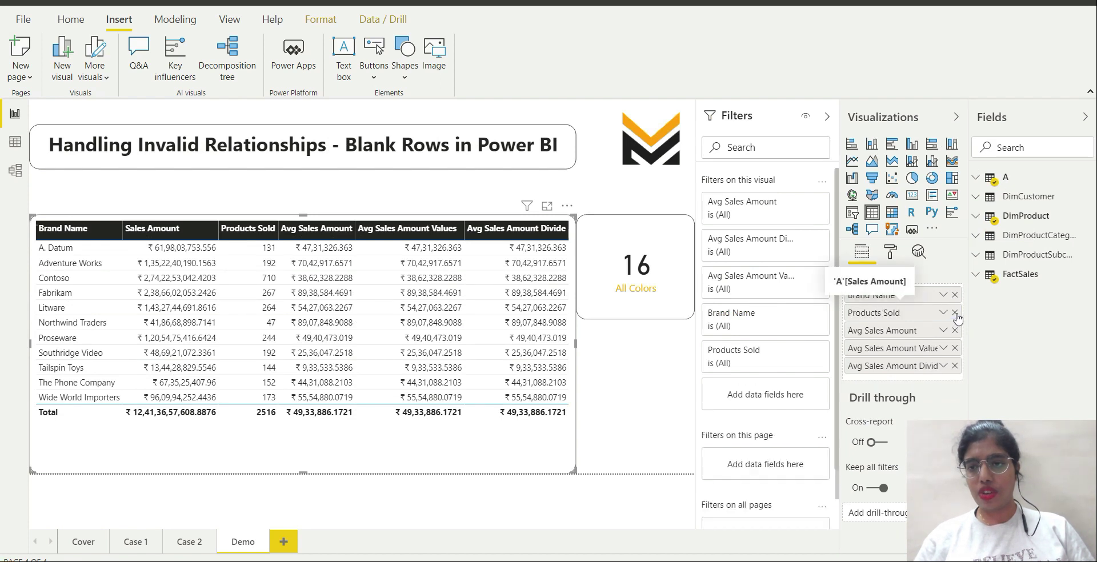
left_click(955, 314)
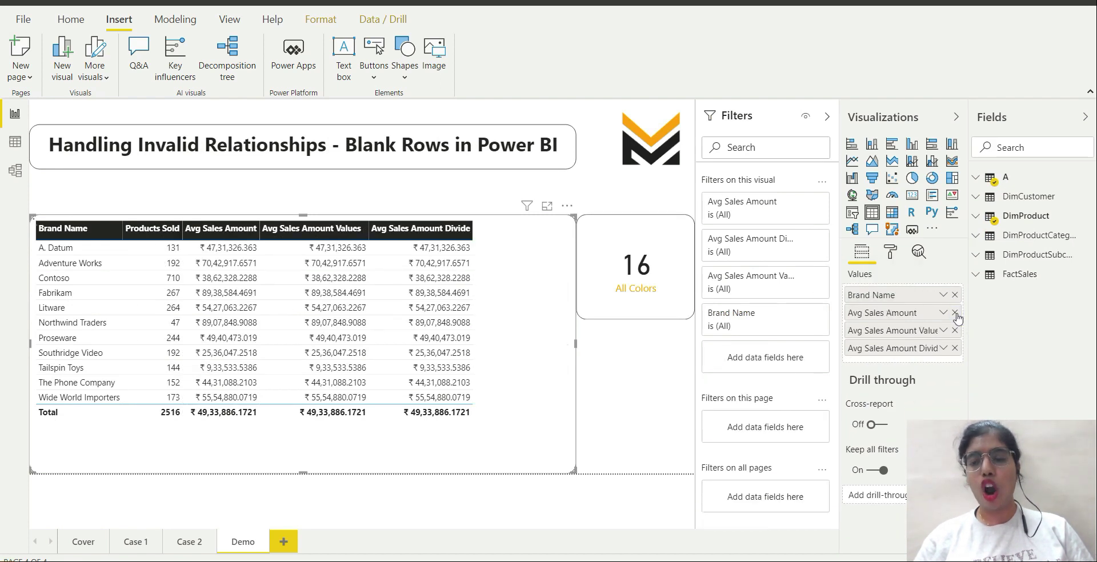
left_click(955, 313)
left_click(954, 313)
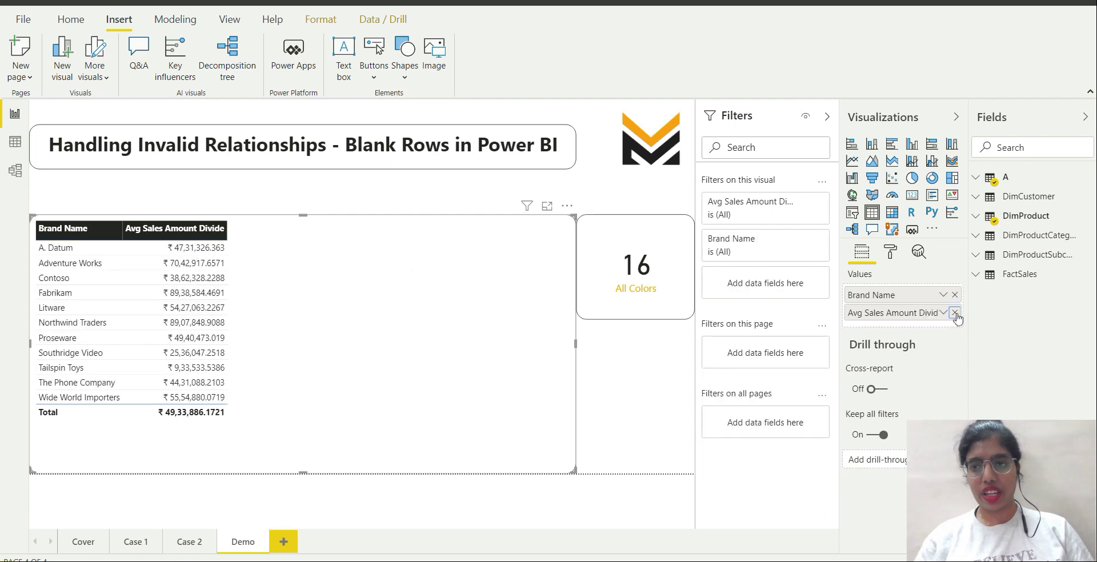
left_click(955, 313)
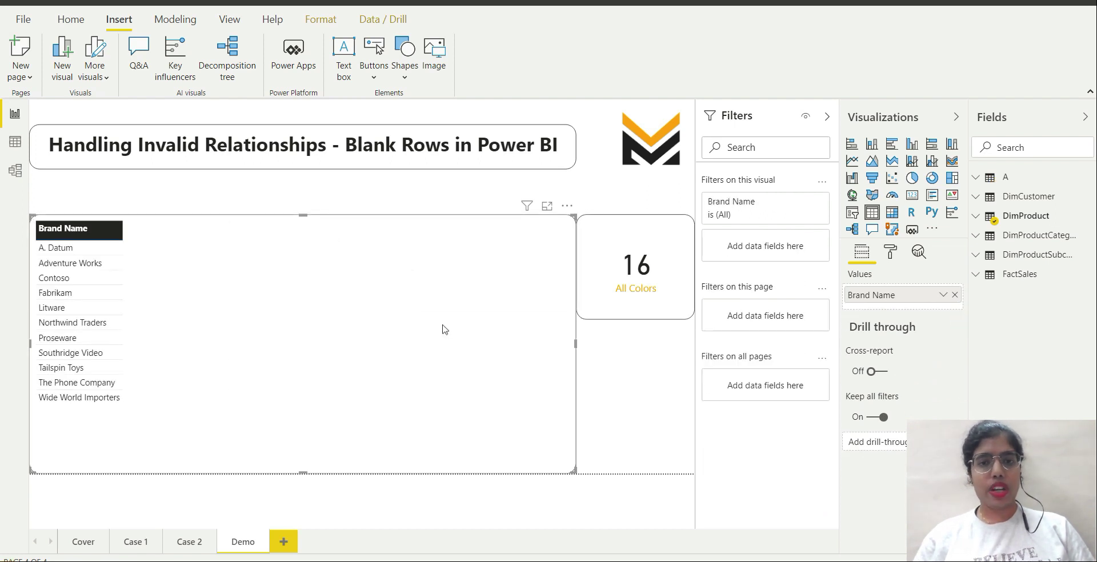
Browse DimProduct's columns, then show table A's Sales Amount formula, SUMX(FactSales, FactSales[SalesAmount])
left_click(1011, 224)
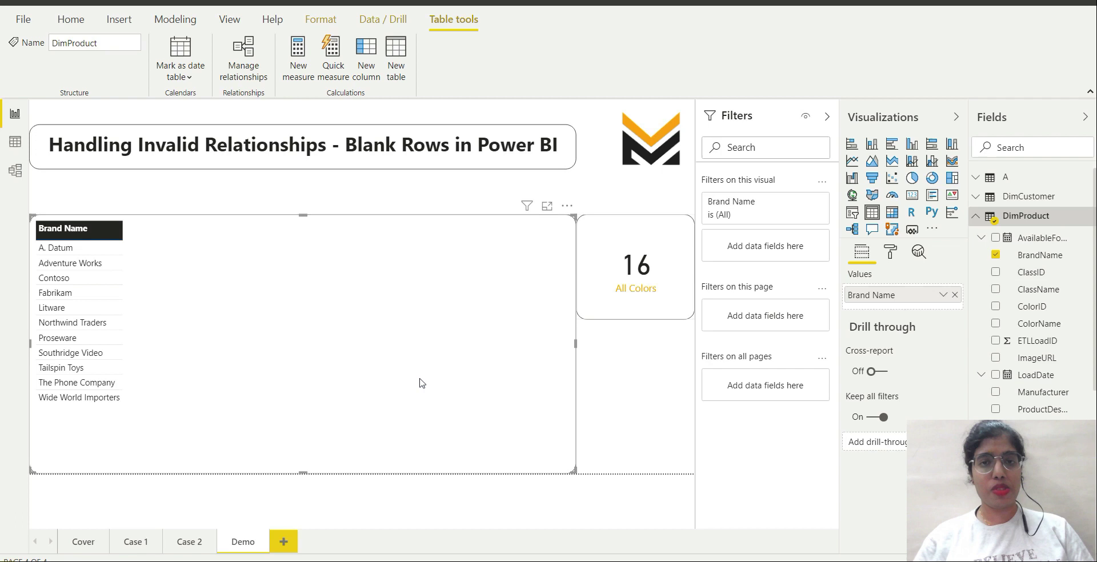
left_click(975, 220)
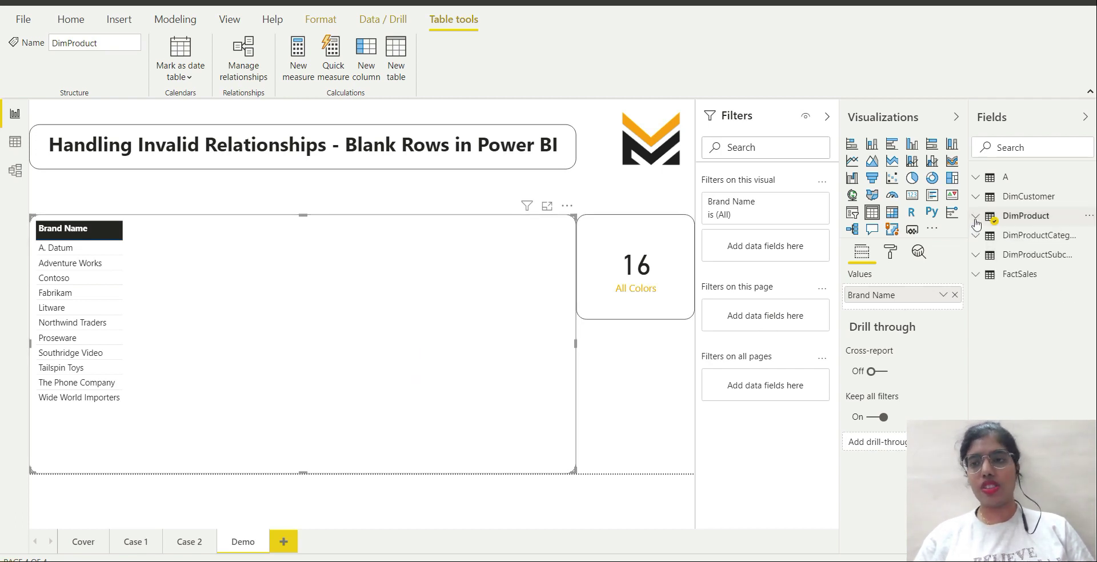
left_click(976, 177)
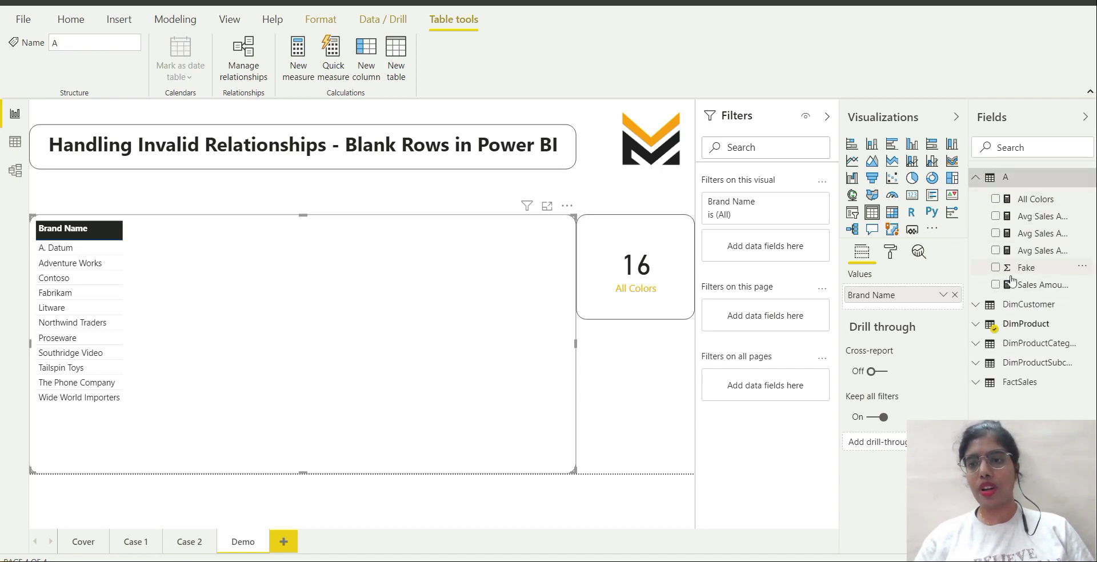
left_click(1050, 285)
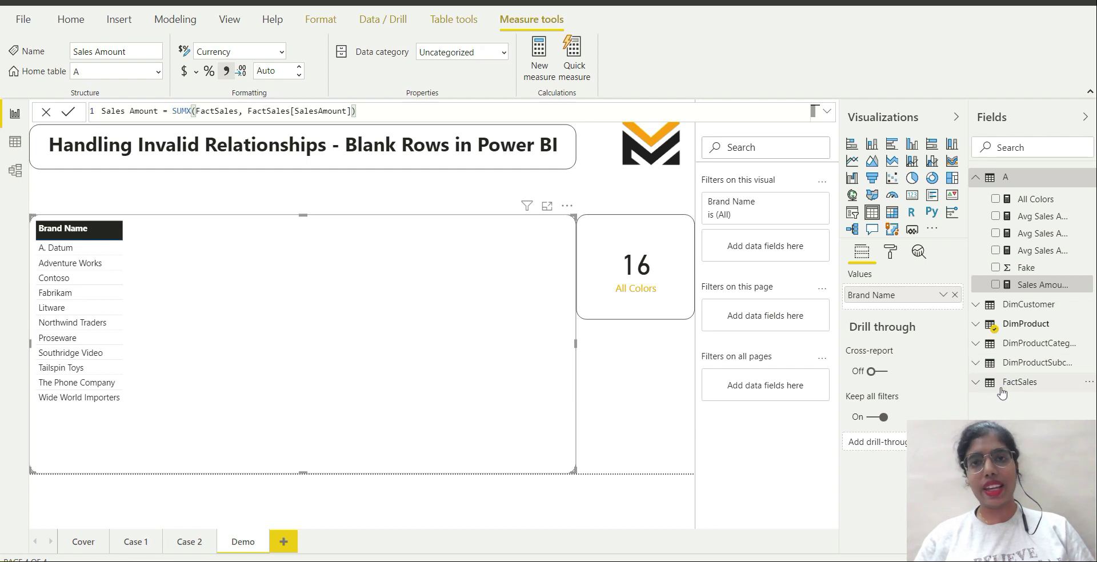
Add Sales Amount and a distinct count of FactSales ProductKey, placed before Sales Amount
left_click(995, 285)
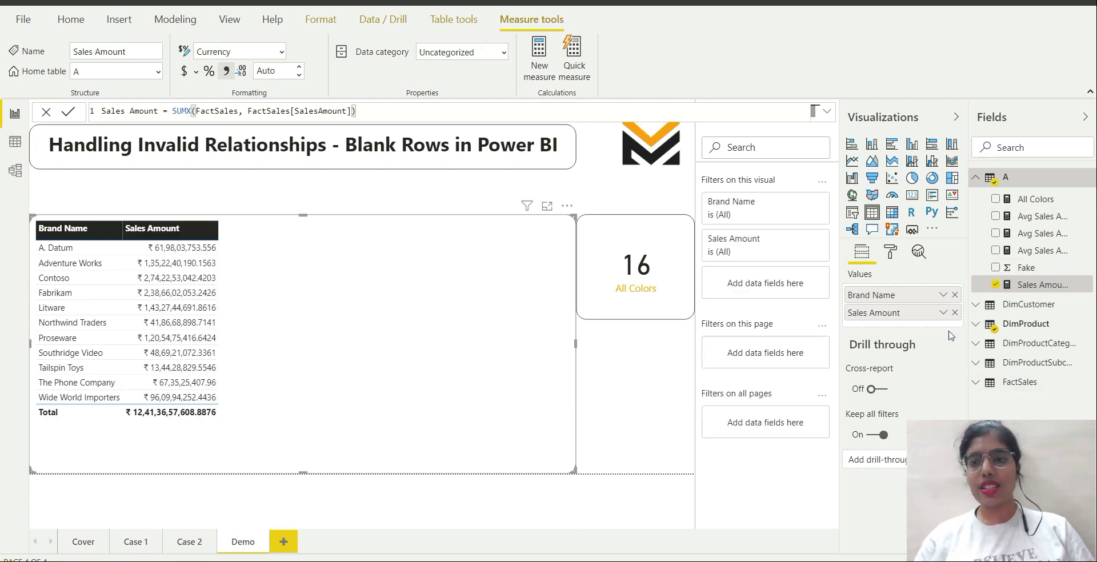
left_click(996, 383)
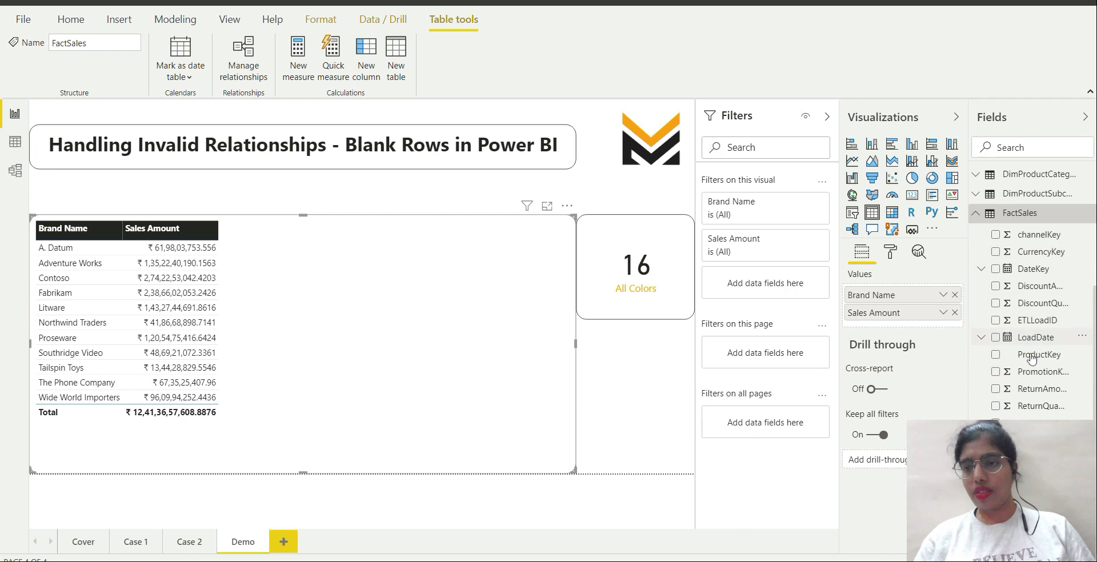
left_click(995, 356)
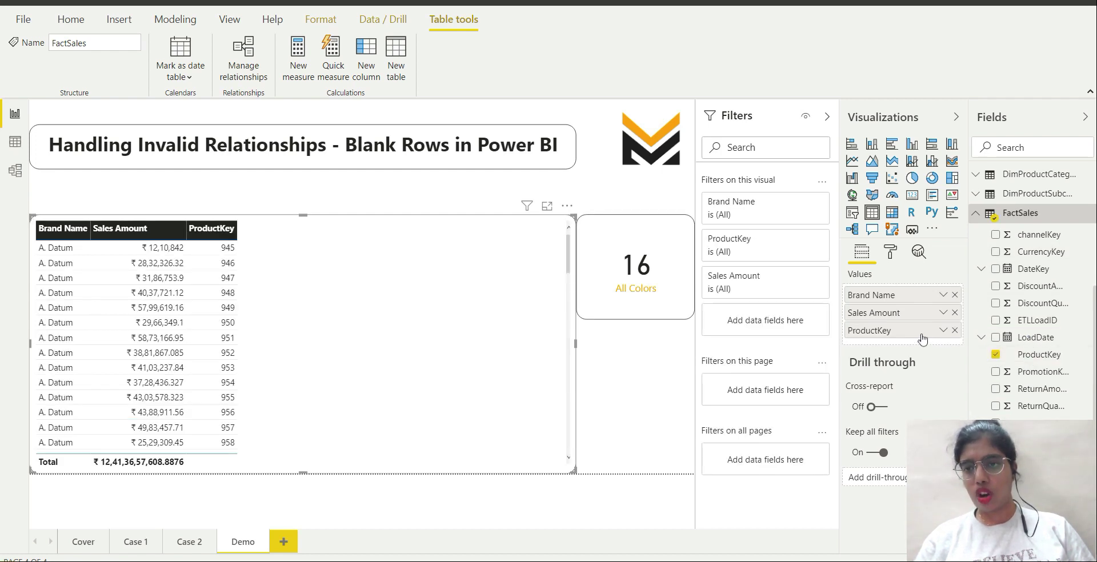
mouse_move(928, 325)
left_mouse_down()
mouse_move(927, 302)
mouse_move(923, 315)
left_mouse_up()
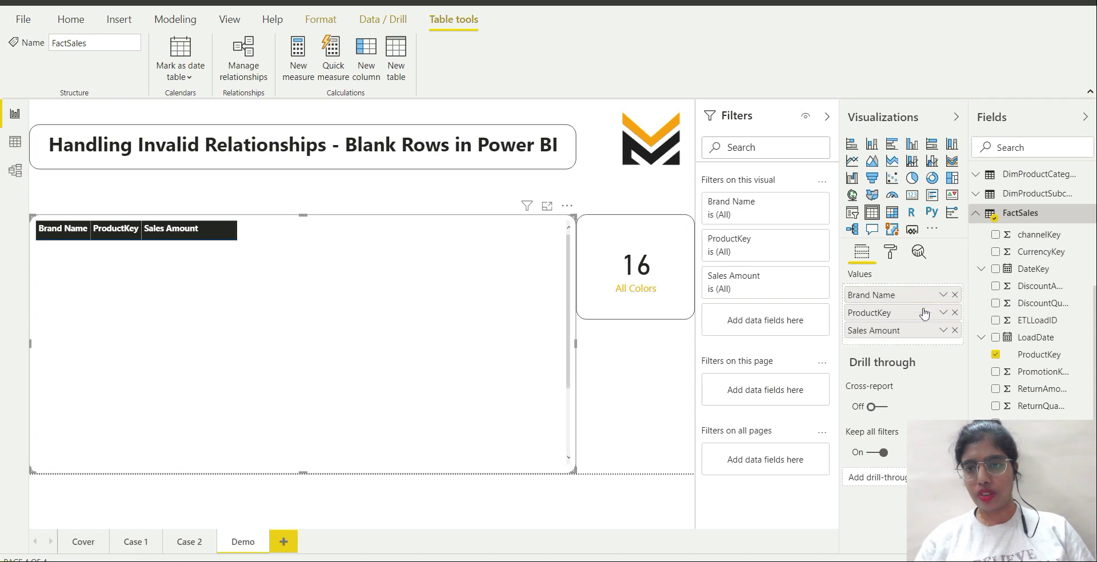
left_click(942, 313)
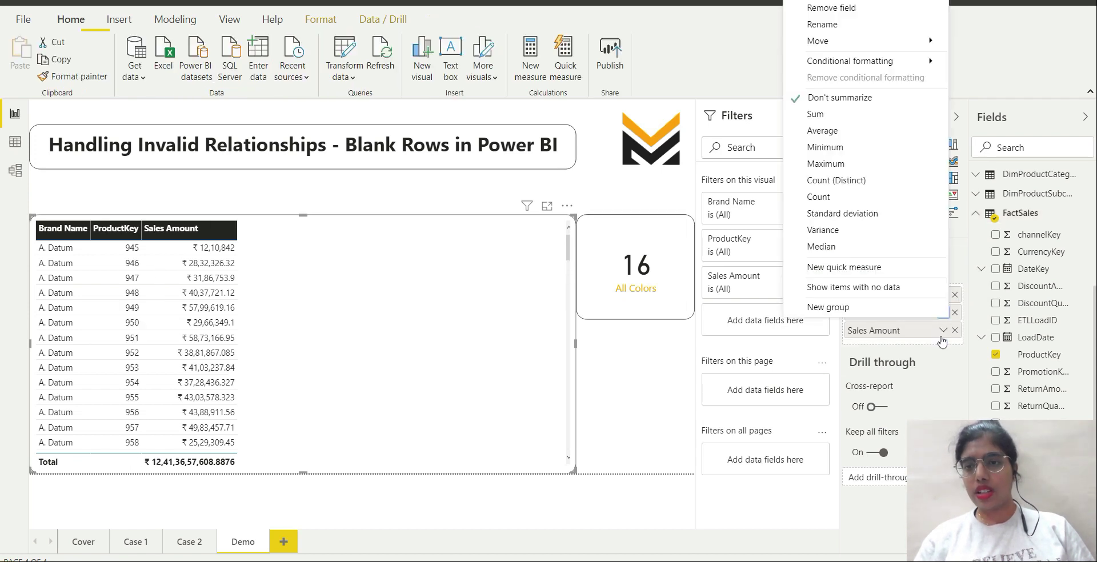
left_click(860, 182)
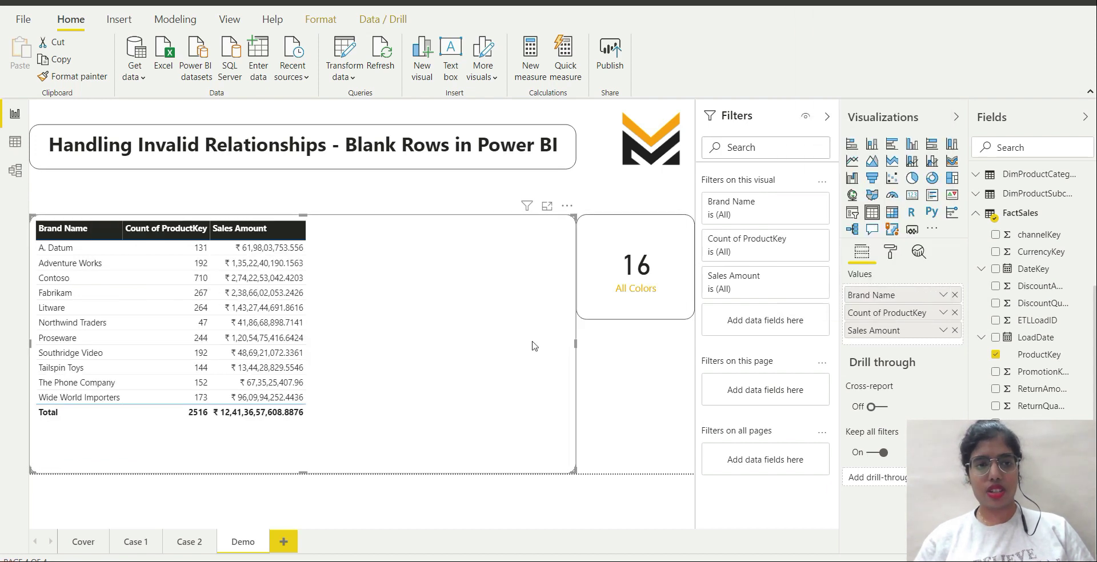
Rename the Count of ProductKey column to 'Products sold'
right_click(882, 313)
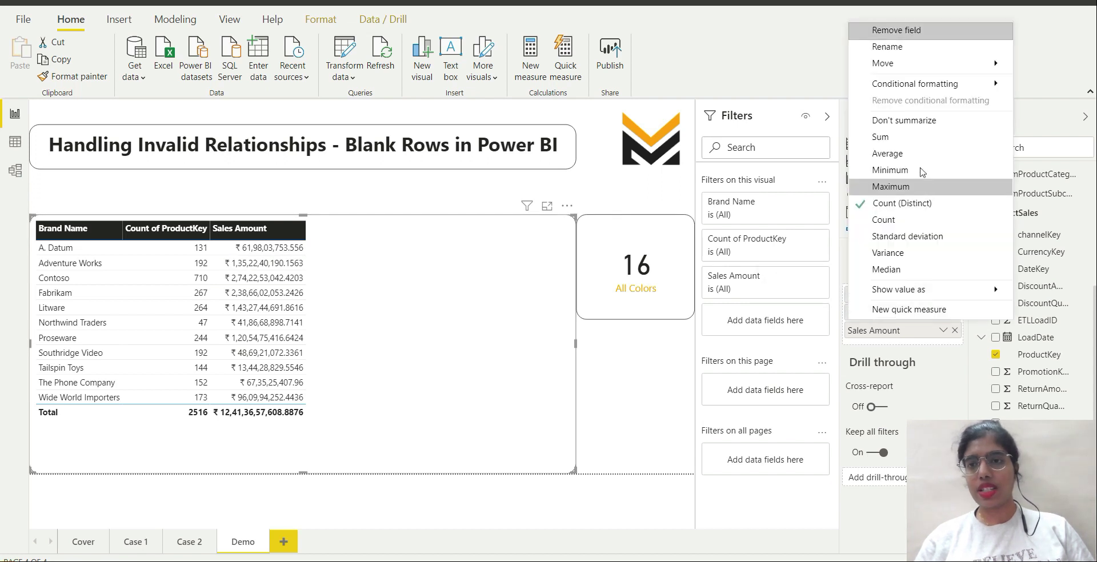
left_click(911, 48)
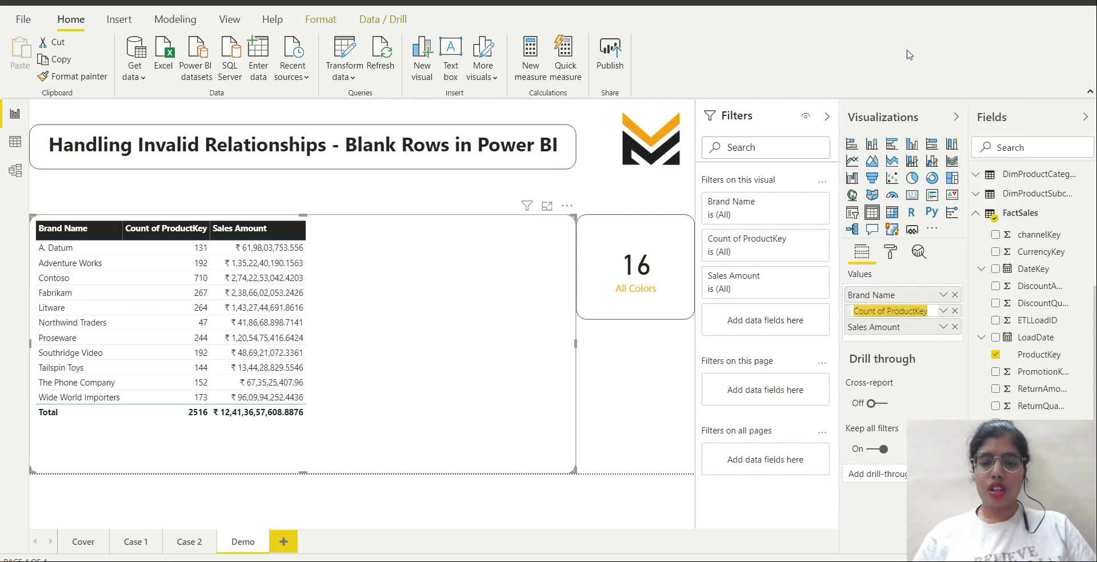
type("Products sold")
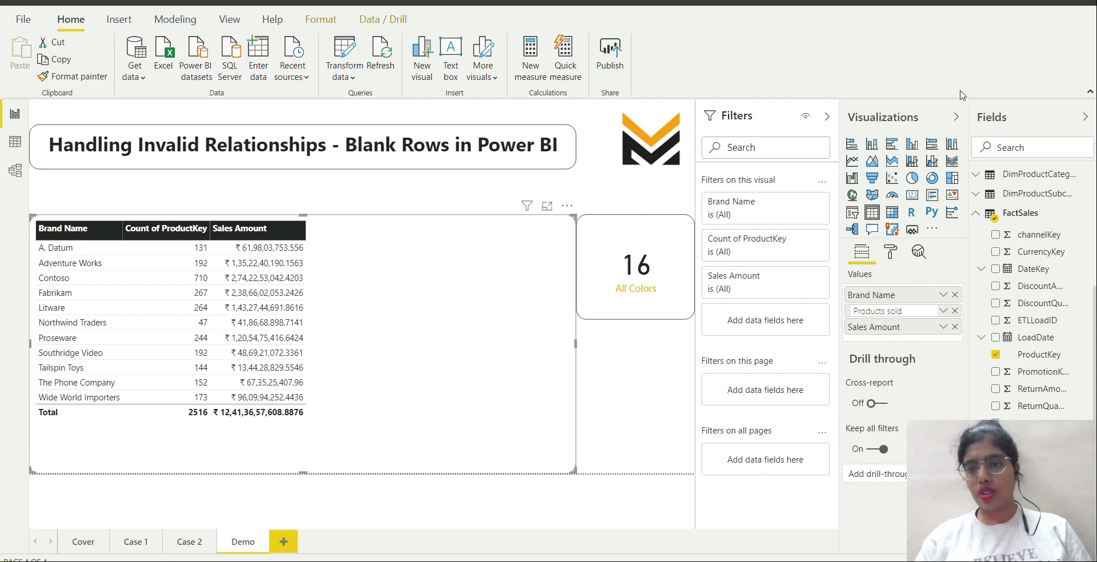
left_click(927, 366)
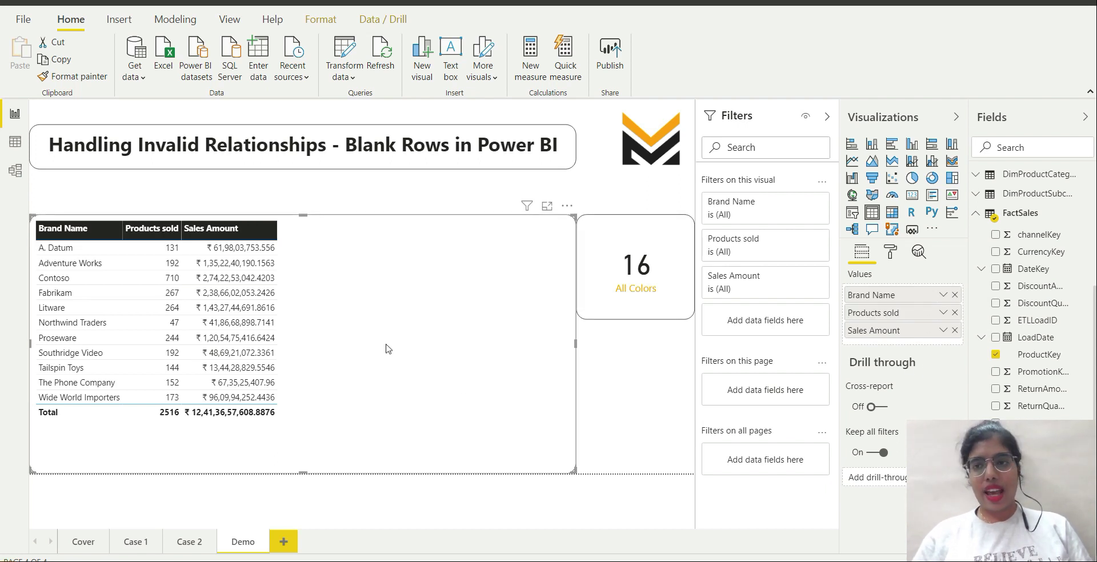
left_click(976, 215)
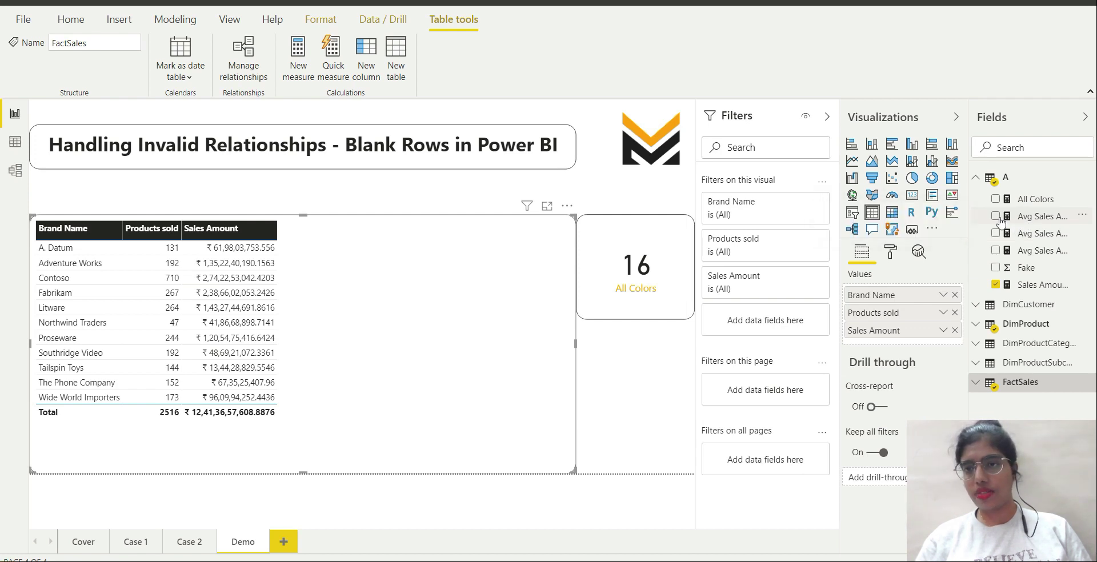
Add Avg Sales Amount to the brand table and compare its AVERAGEX(DimProduct, [Sales Amount]) formula with Sales Amount
left_click(995, 215)
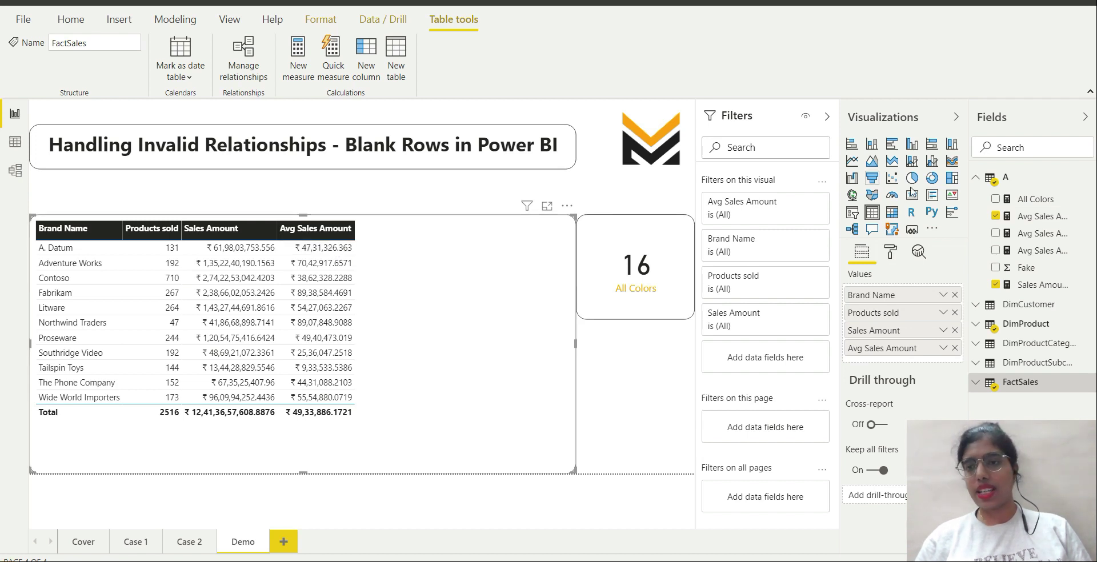
left_click(1060, 220)
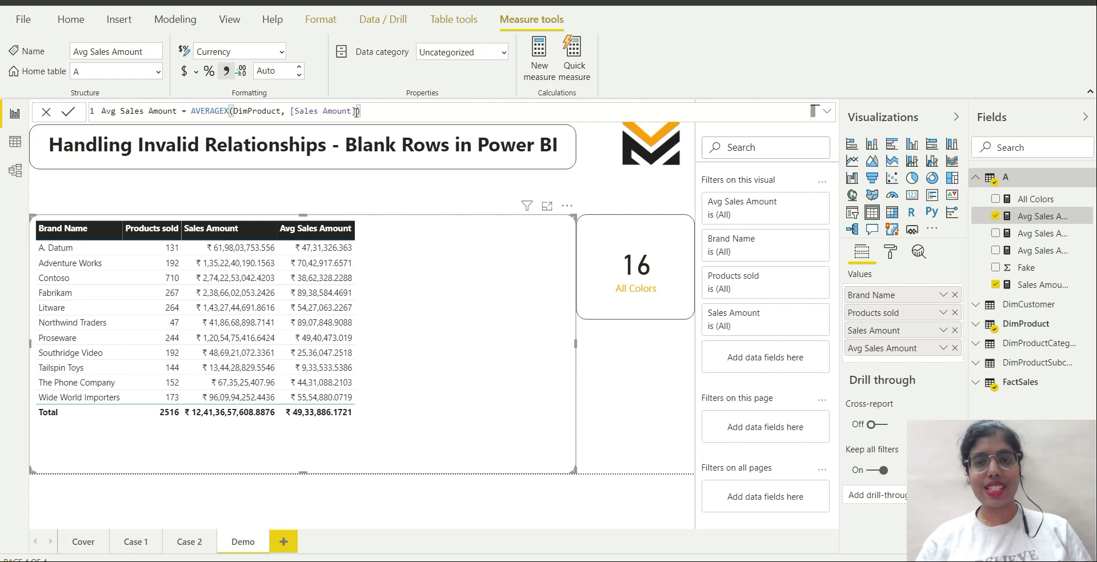
left_click(1031, 286)
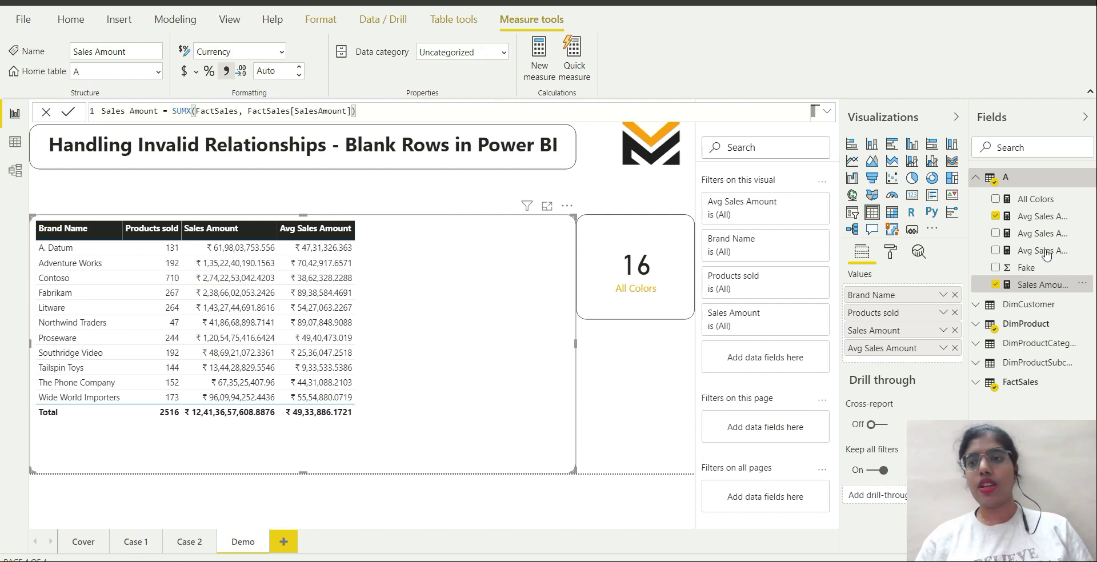
left_click(1053, 220)
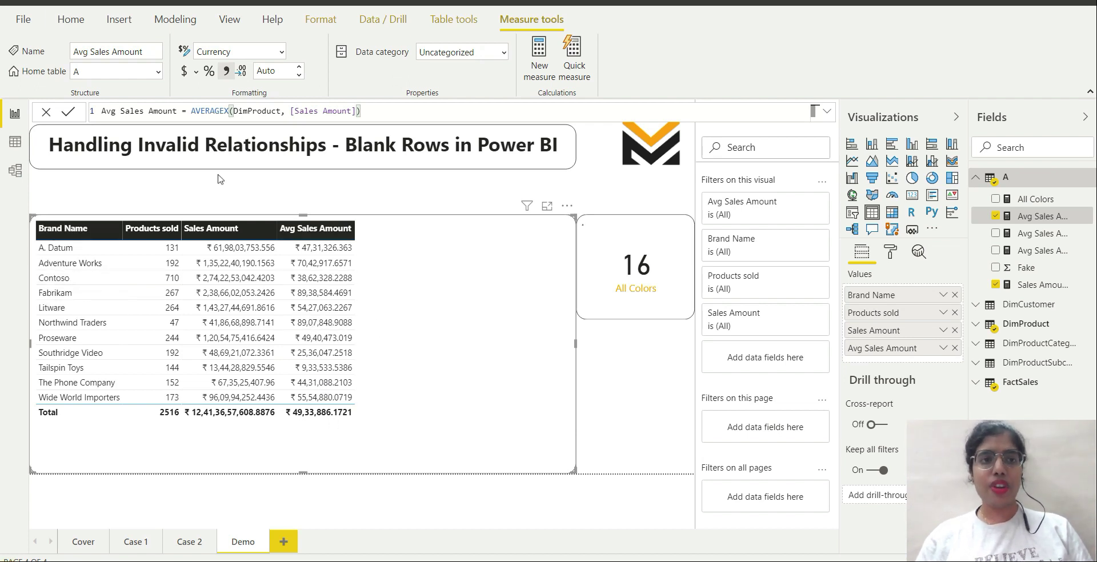
left_click(71, 19)
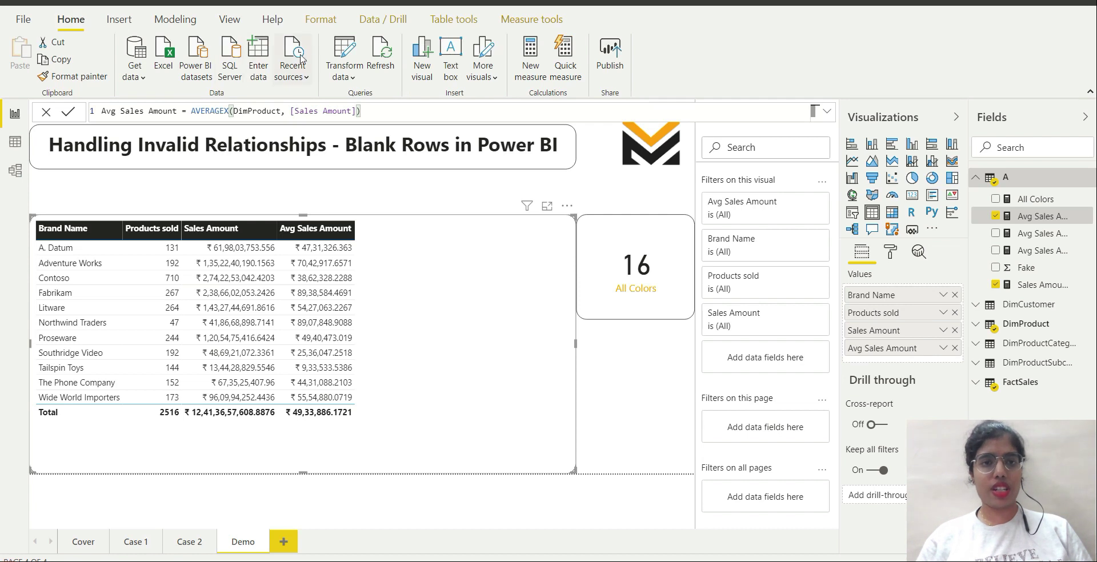
In Power Query Editor, filter the DimProduct query to exclude rows where ColorName is Silver
left_click(352, 53)
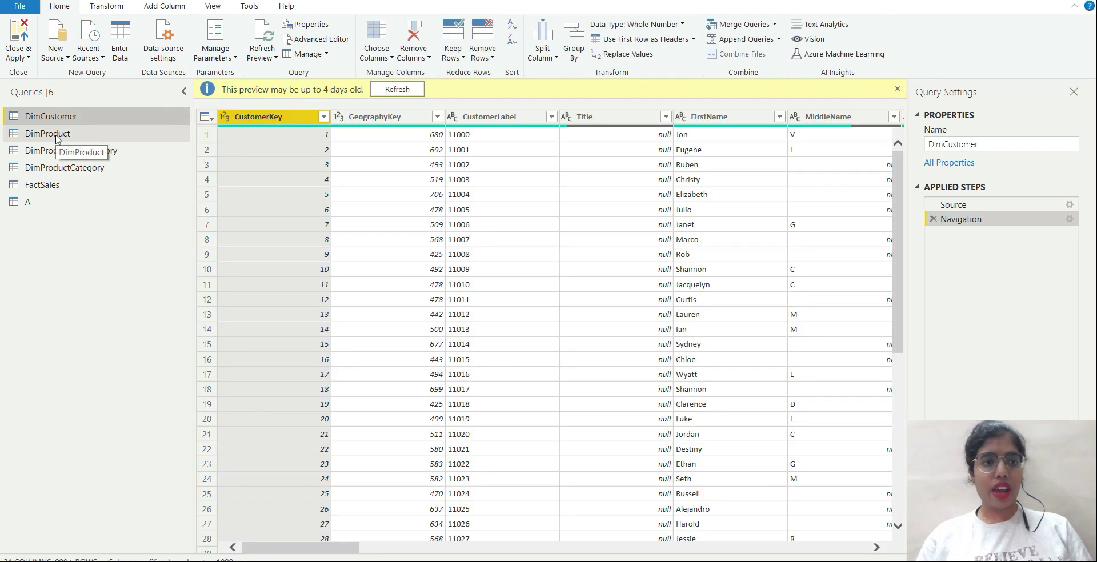
left_click(58, 136)
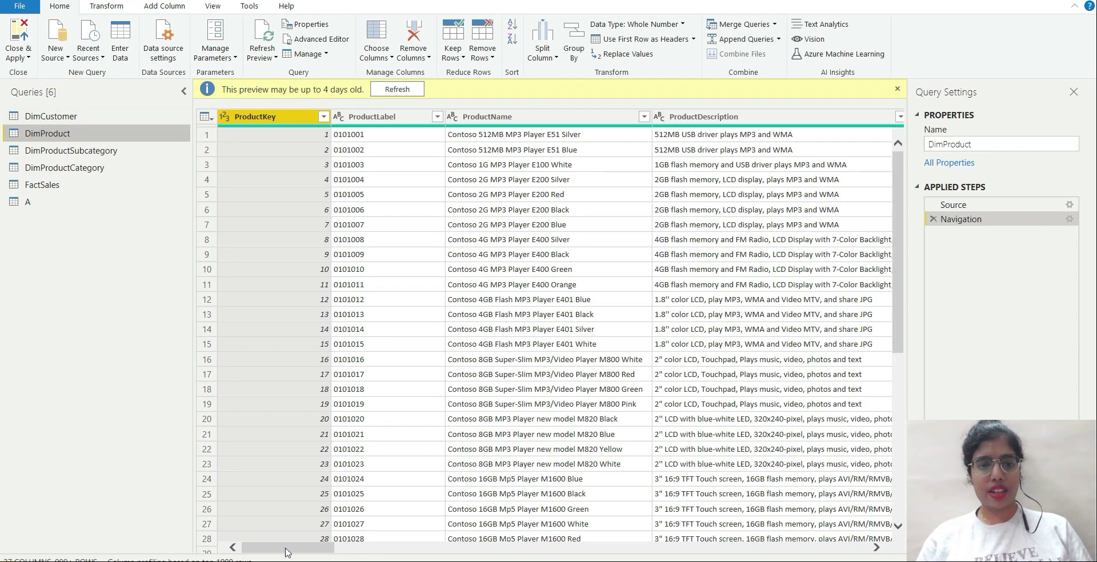
left_click_drag(287, 551, 457, 542)
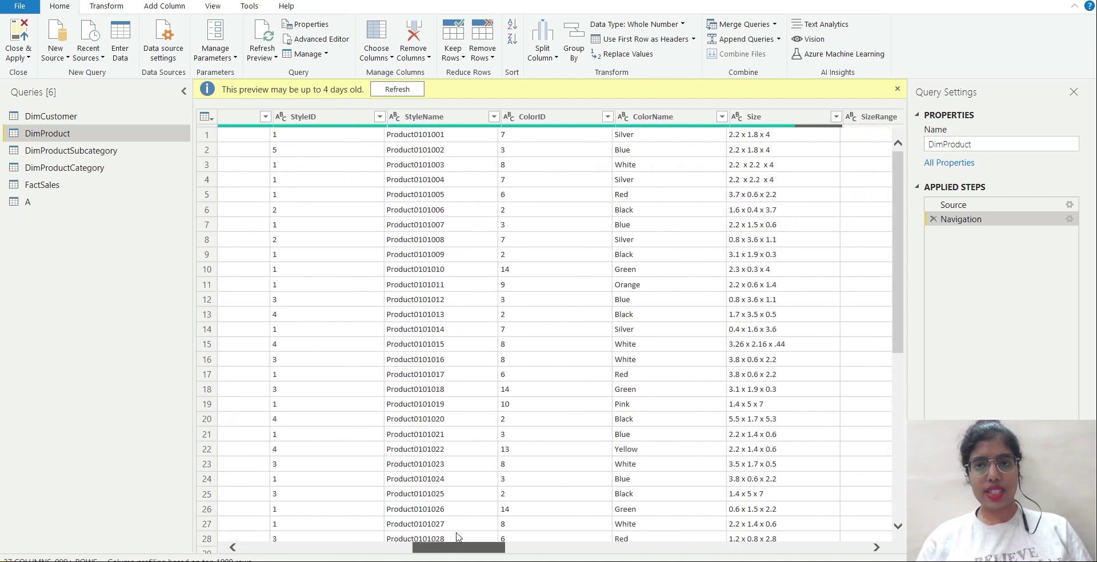
left_click(646, 138)
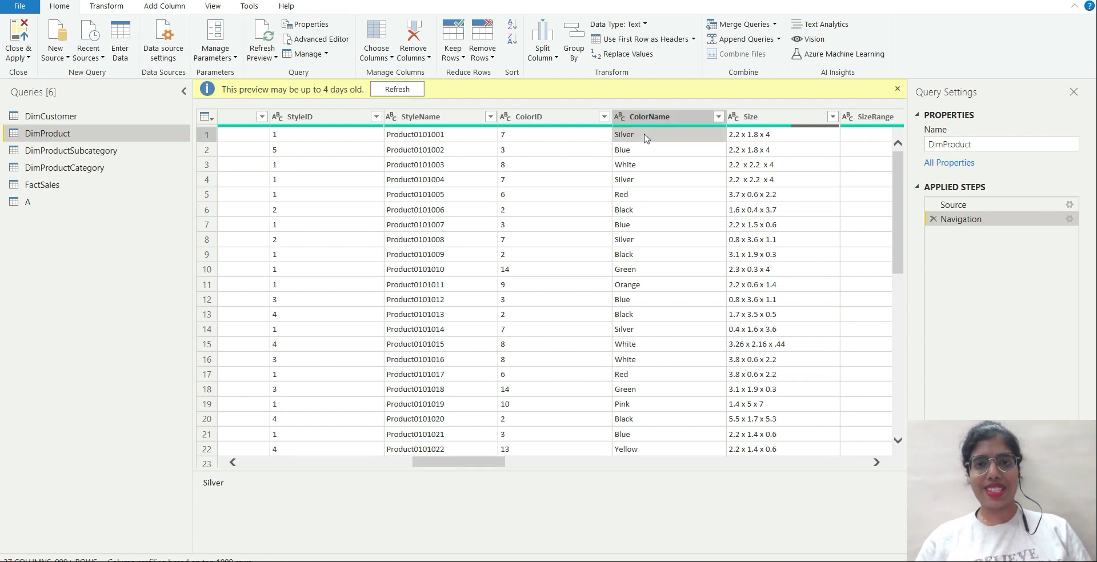
right_click(645, 139)
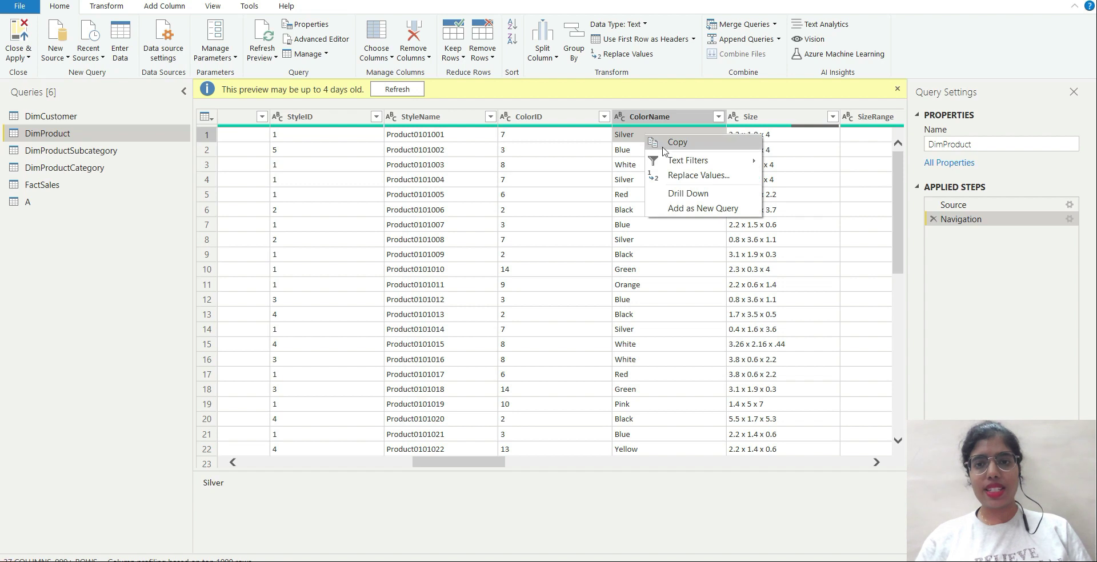
mouse_move(727, 164)
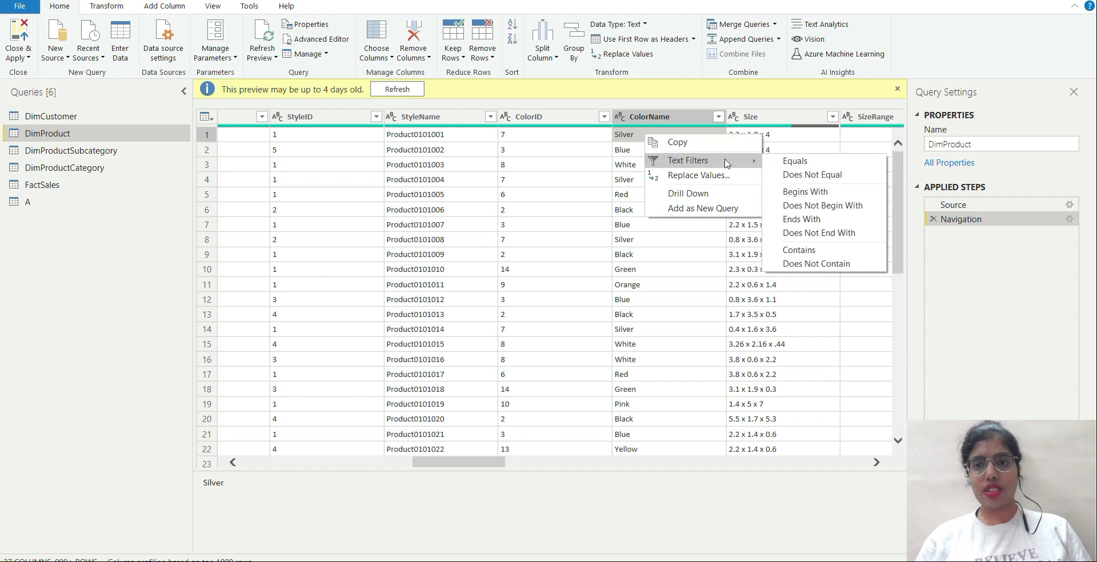
left_click(800, 175)
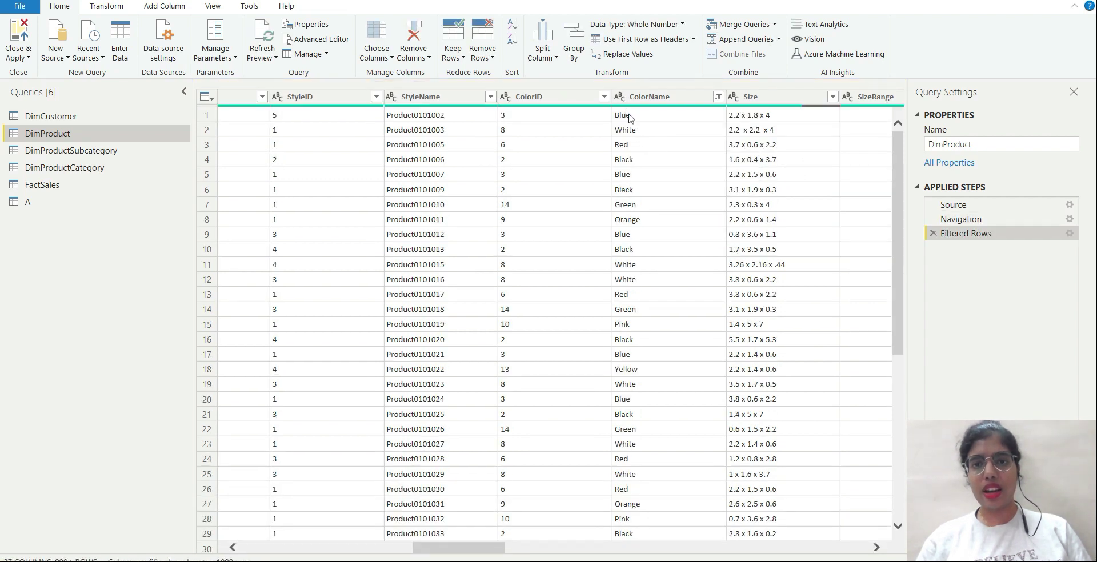
Also exclude DimProduct rows where ColorName is Blue
left_click(631, 118)
right_click(630, 118)
mouse_move(677, 143)
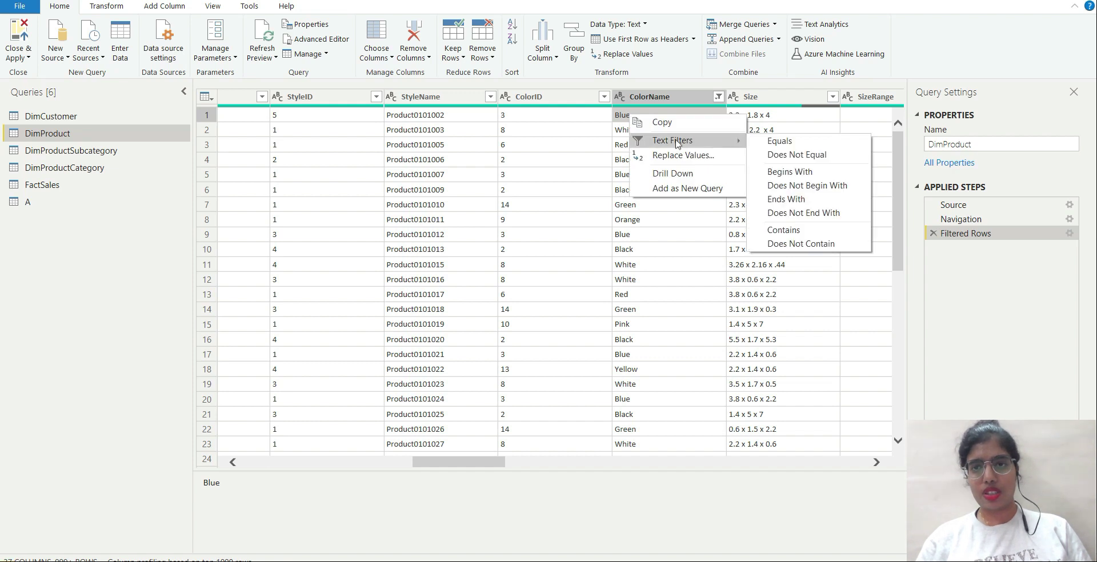
left_click(797, 155)
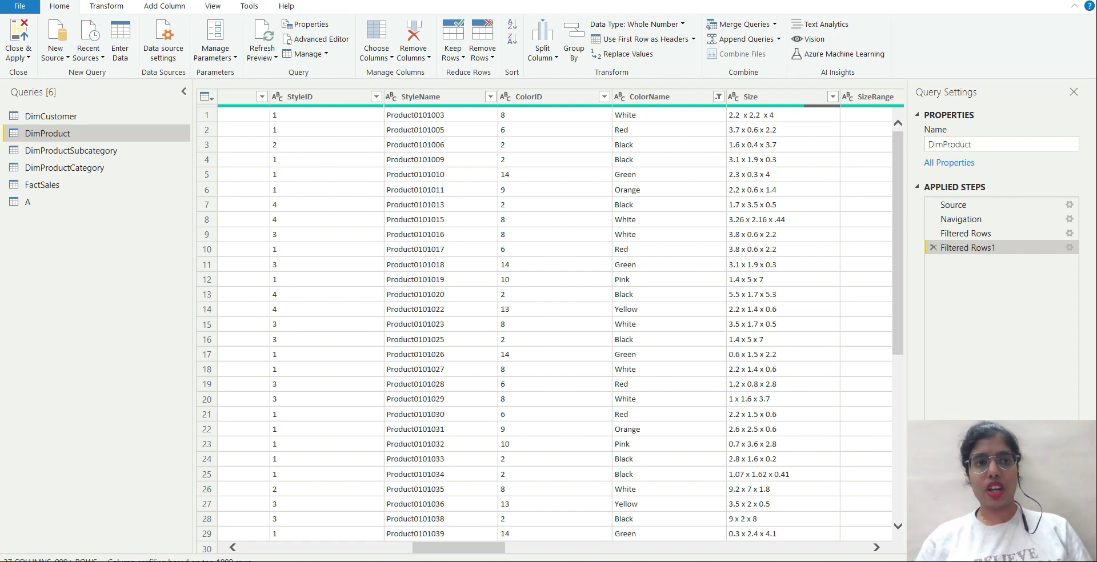
Apply the DimProduct color filters to the report, then view the Case 2 page
left_click(18, 57)
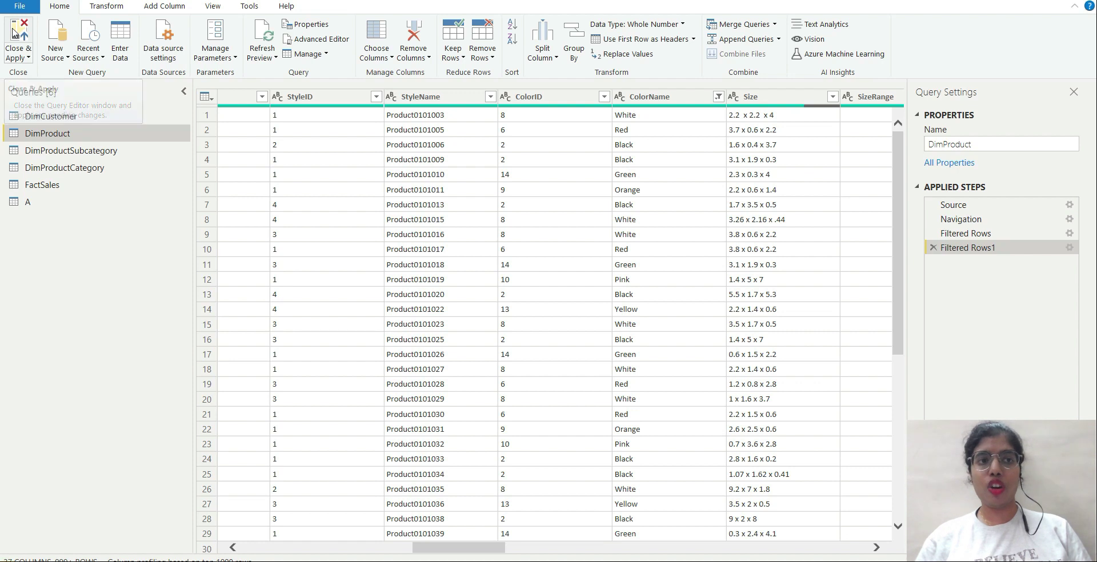
left_click(23, 116)
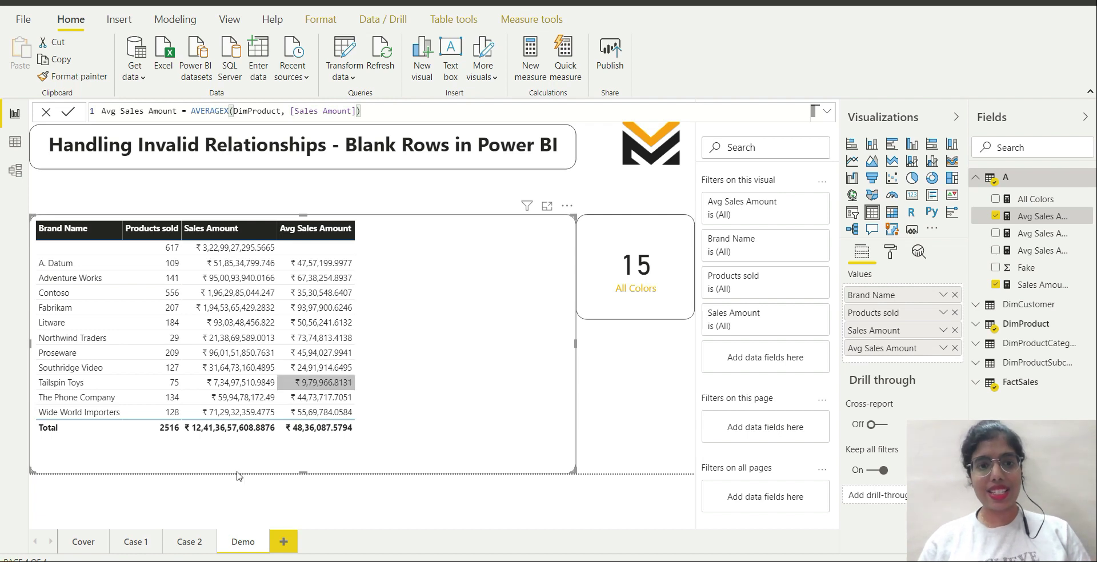
left_click(183, 547)
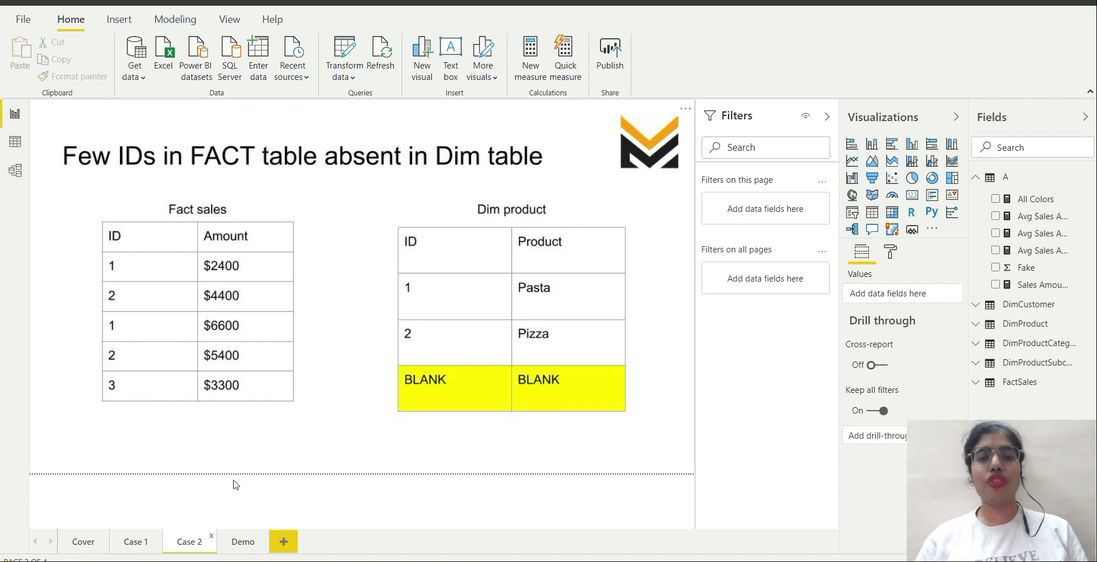
Return to the Demo page, where the blank-brand row shows ₹3,22,99,27,295.5665 in sales but no average
left_click(249, 547)
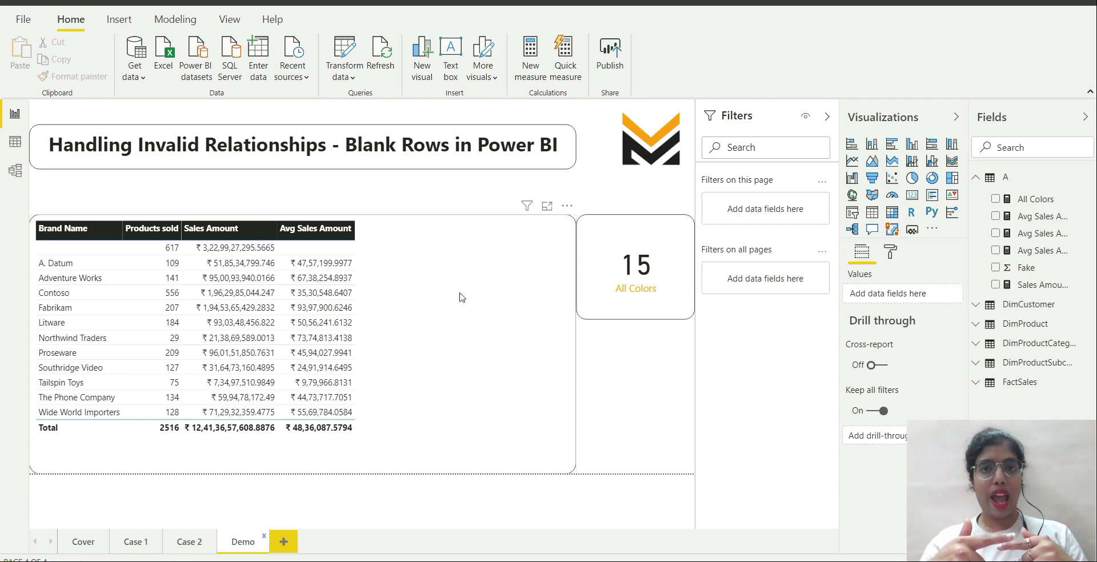
Select the brand table and show the Avg Sales Amount AVERAGEX formula, now totalling ₹48,36,087.5794
left_click(464, 303)
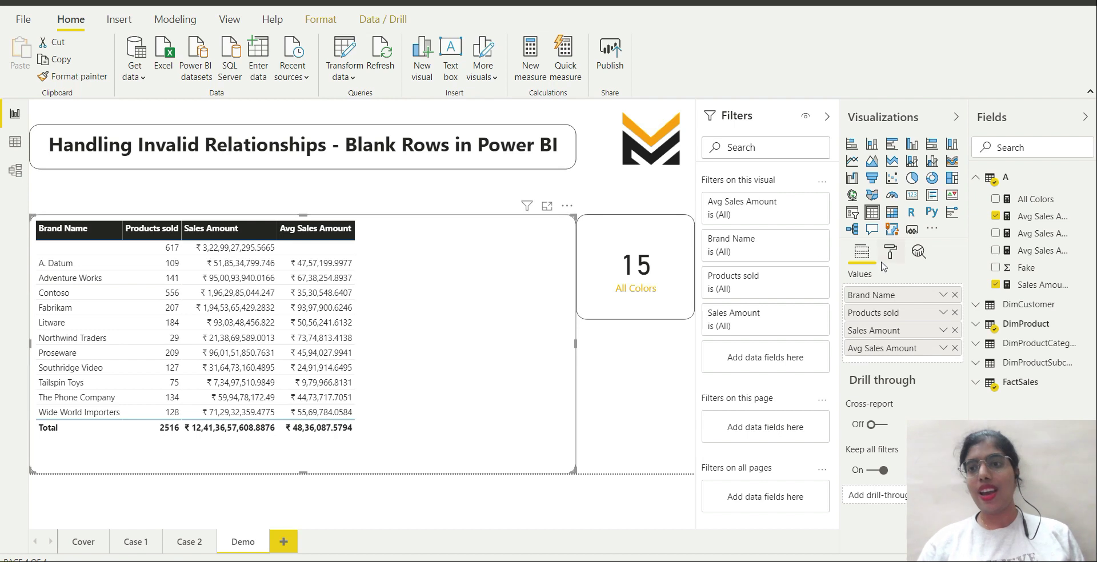
left_click(1046, 221)
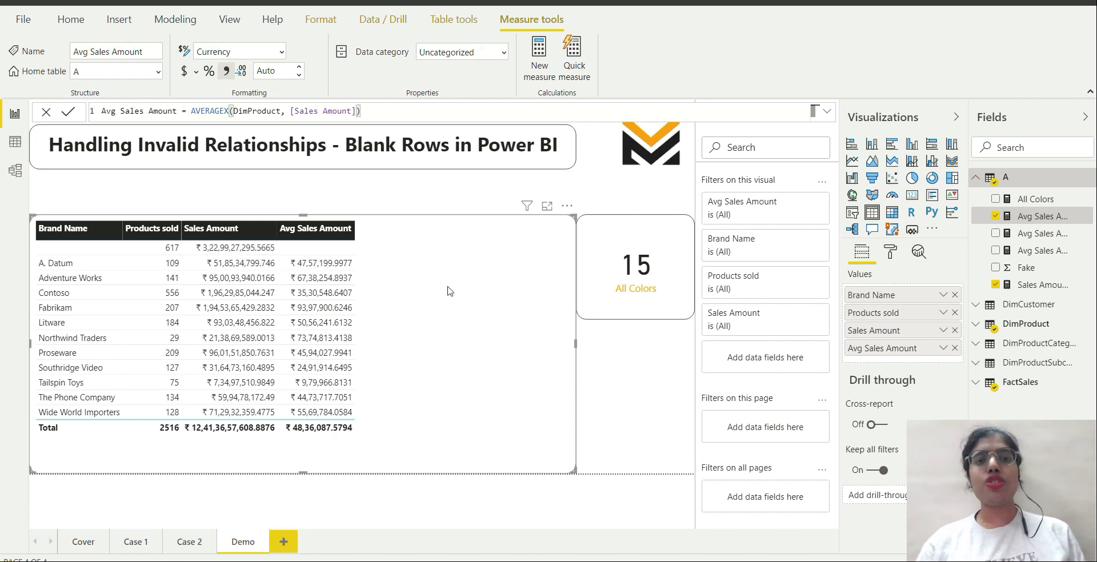
Show the Avg Sales Amount Values formula, AVERAGEX(VALUES(DimProduct), [Sales Amount]), in the formula bar
left_click(1034, 251)
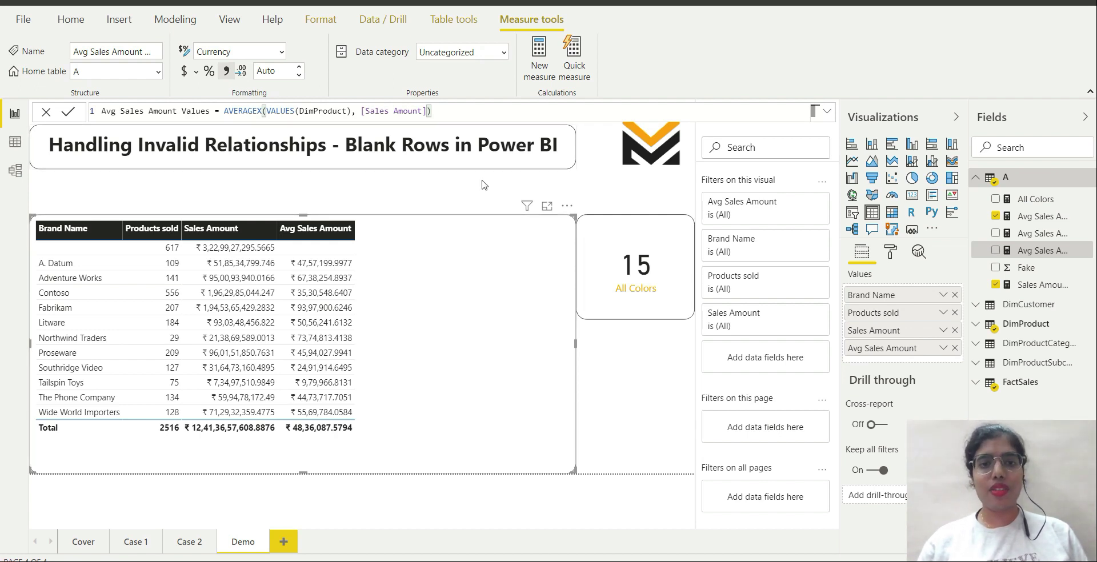
Add Avg Sales Amount Values to the brand table, totalling ₹65,33,504.0047
left_click(996, 251)
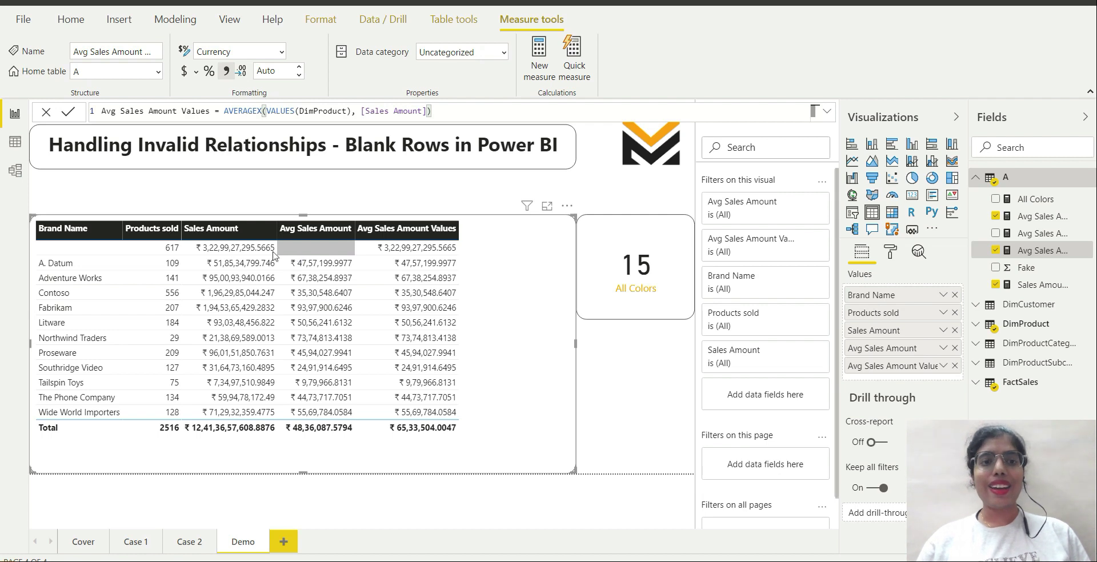
left_click_drag(237, 247, 190, 252)
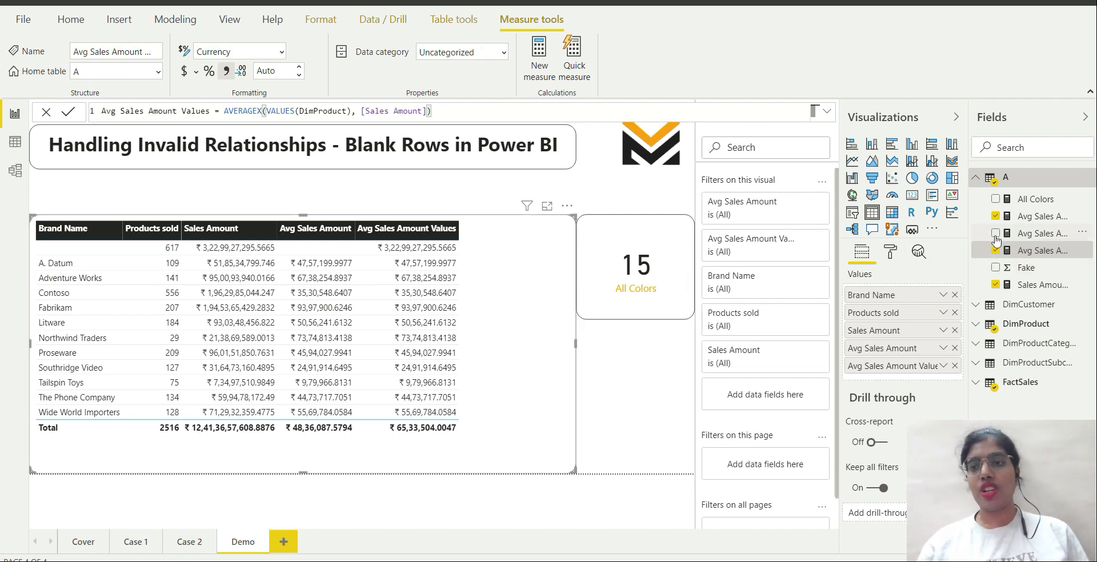
Review the Avg Sales Amount Divide DIVIDE formula and add that measure to the brand table
left_click(1039, 234)
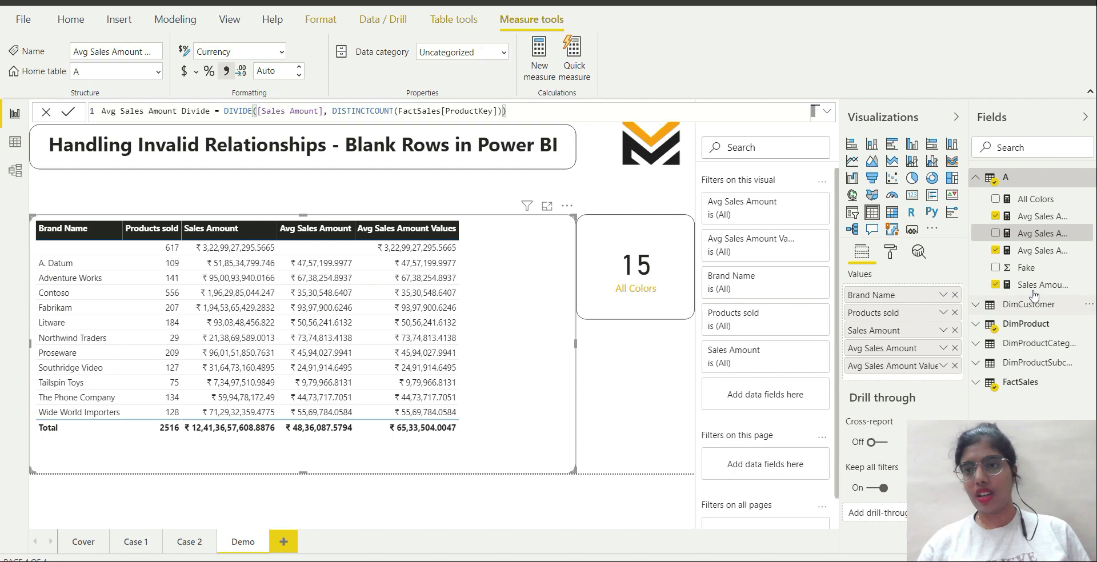
left_click(995, 234)
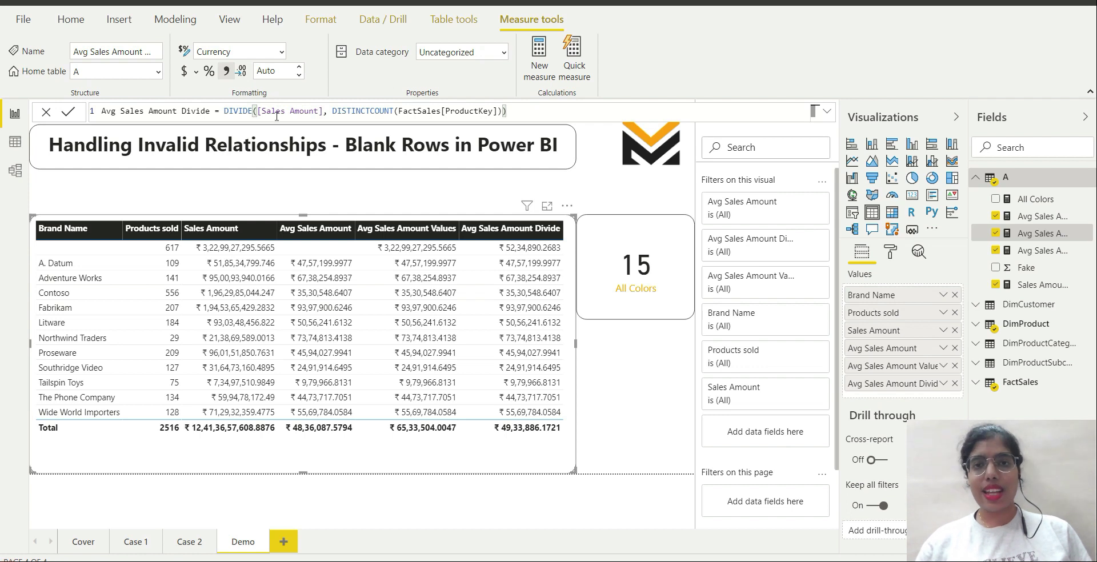
left_click(243, 111)
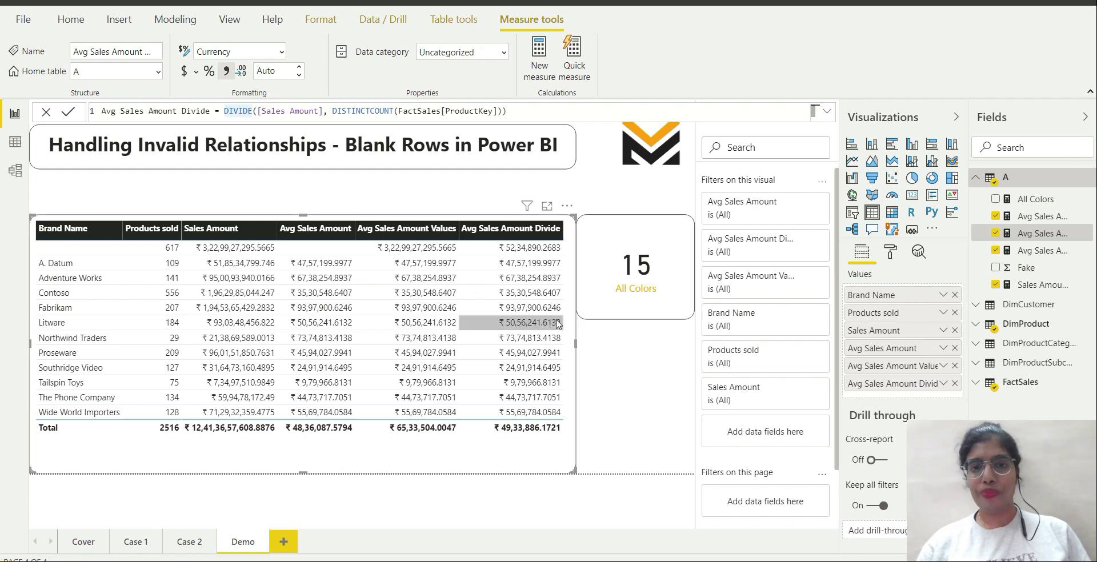
Show the All Colors card's formula COUNTROWS(ALL(DimProduct[ColorName])), currently reading 15
left_click(619, 293)
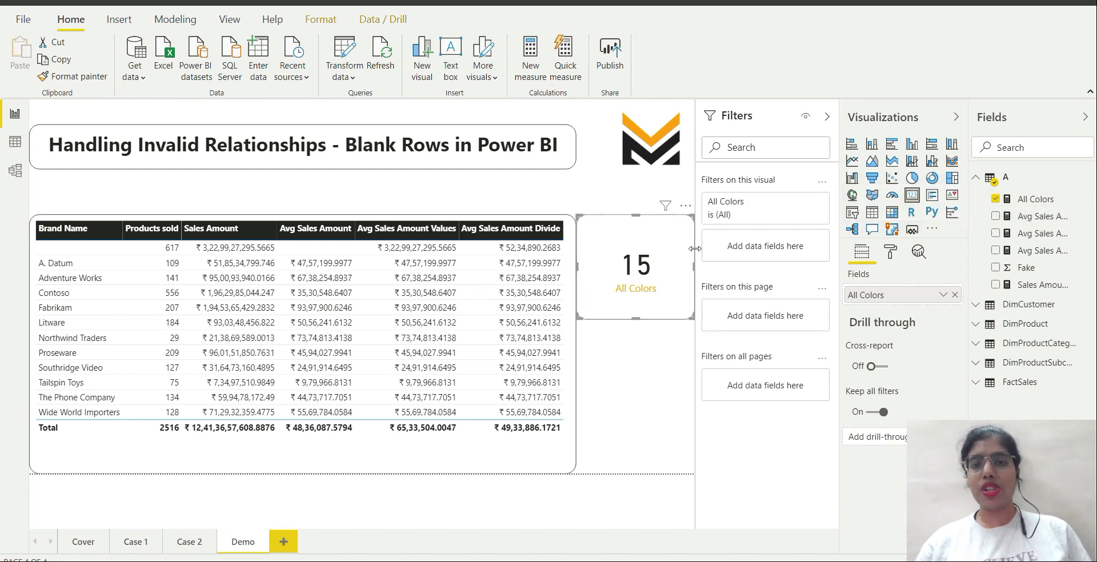
left_click(1040, 200)
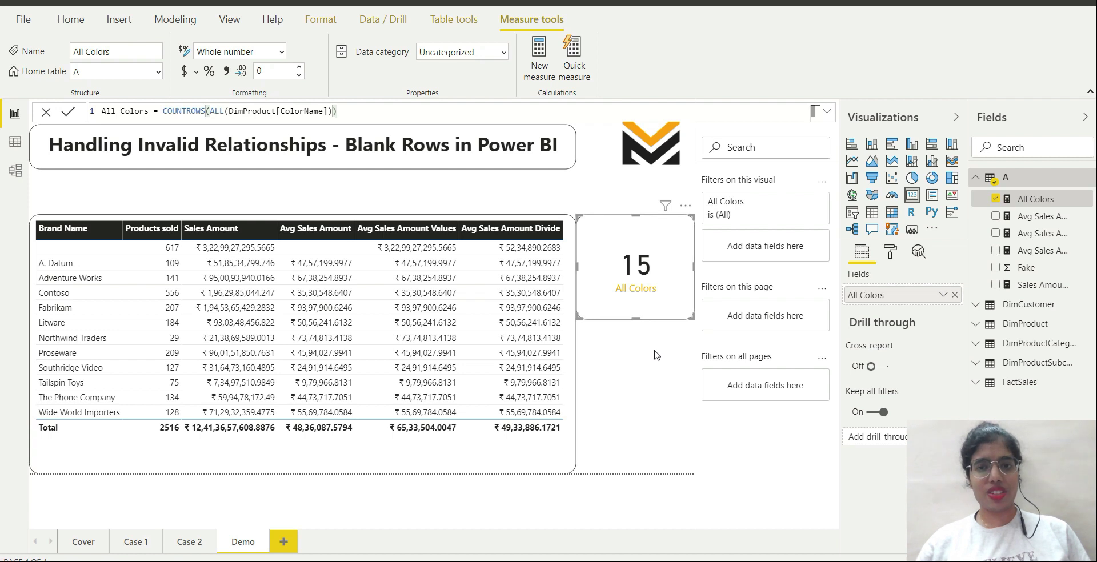
left_click(631, 331)
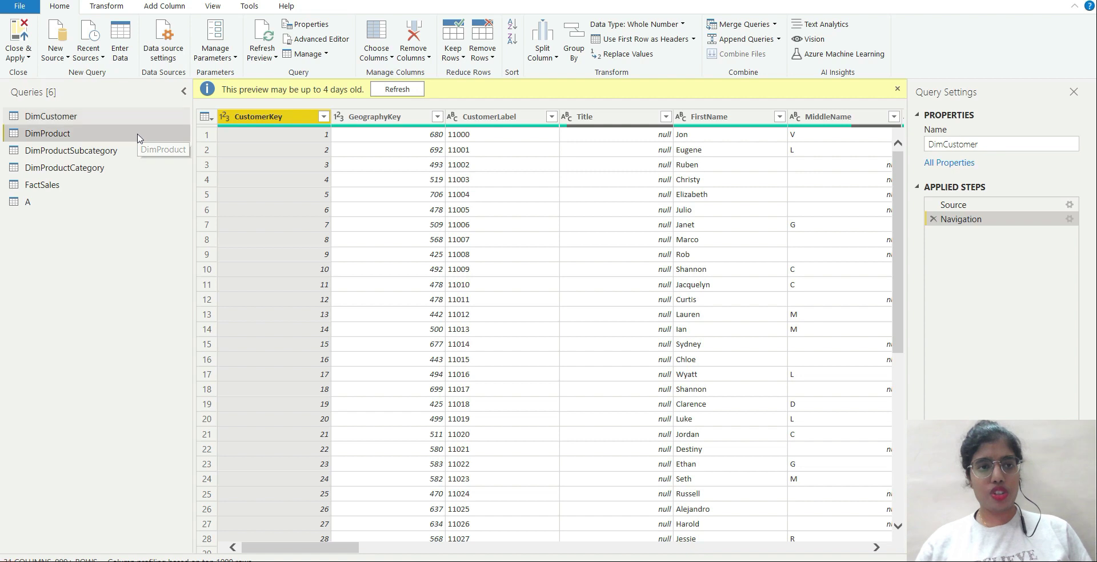
Delete DimProduct's Filtered Rows1 and Filtered Rows steps and apply the changes to the report
left_click(138, 139)
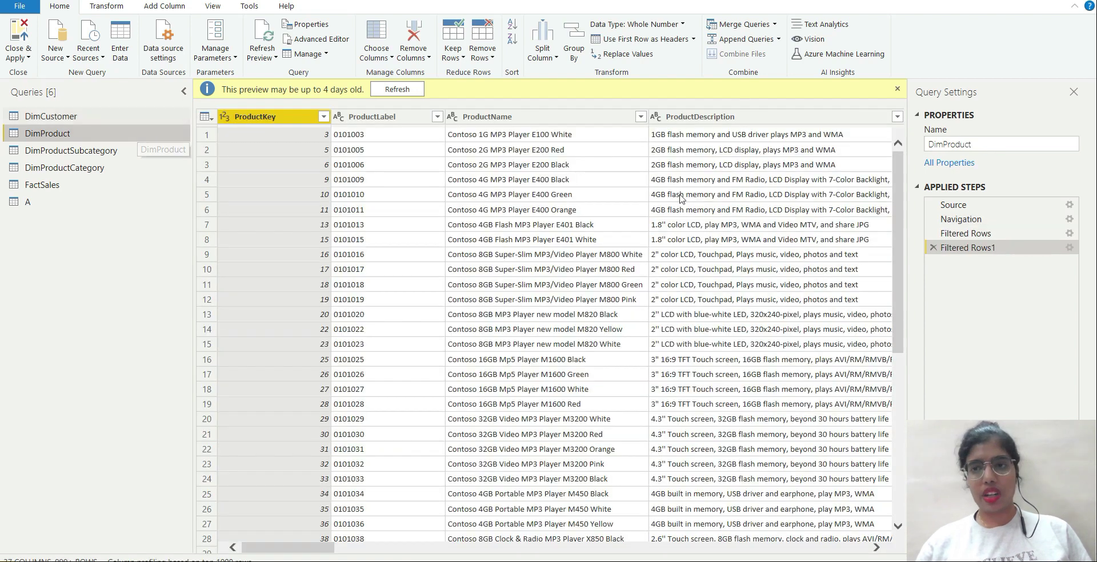
left_click(932, 248)
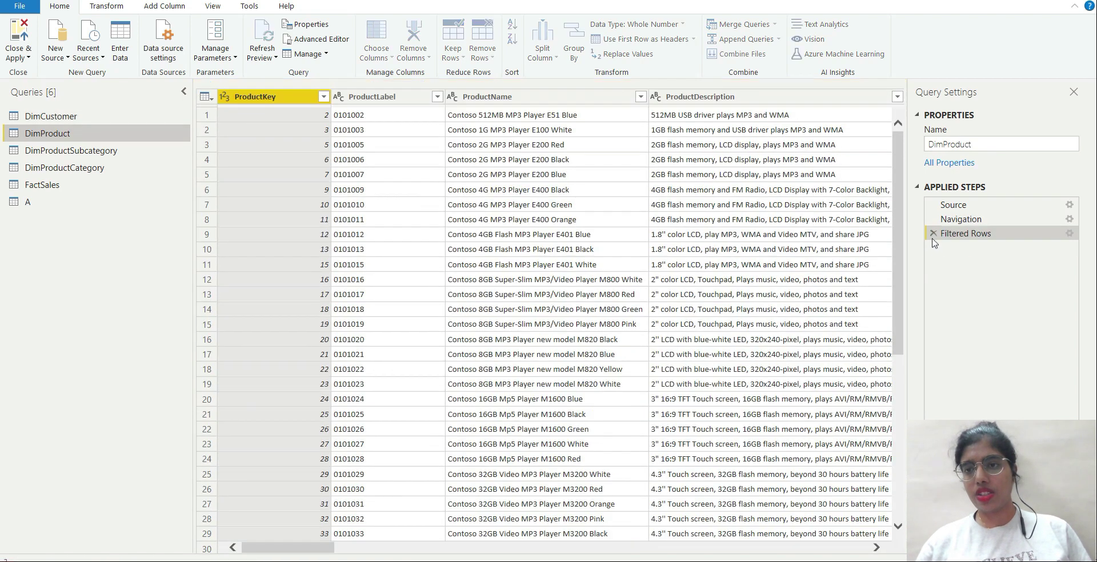
left_click(932, 233)
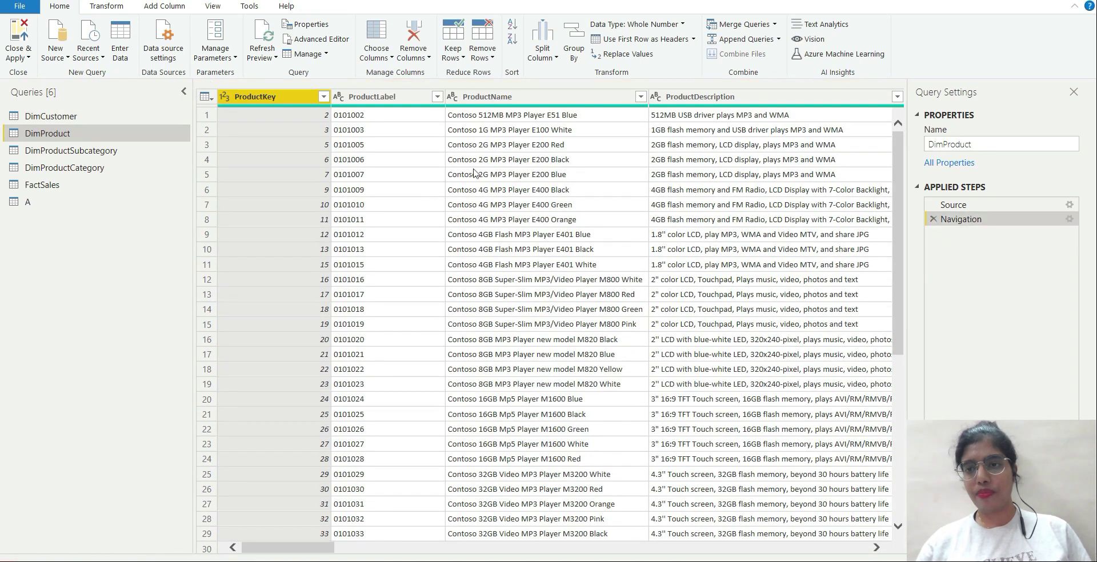
left_click(18, 29)
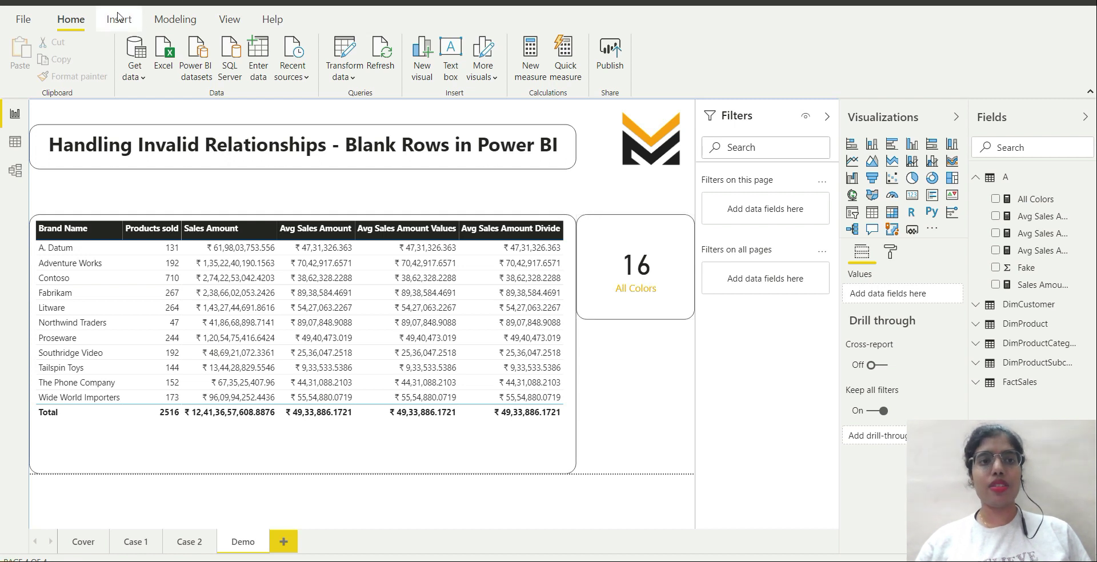
Reopen DimProduct in Power Query and filter ColorName to exclude Silver
left_click(353, 53)
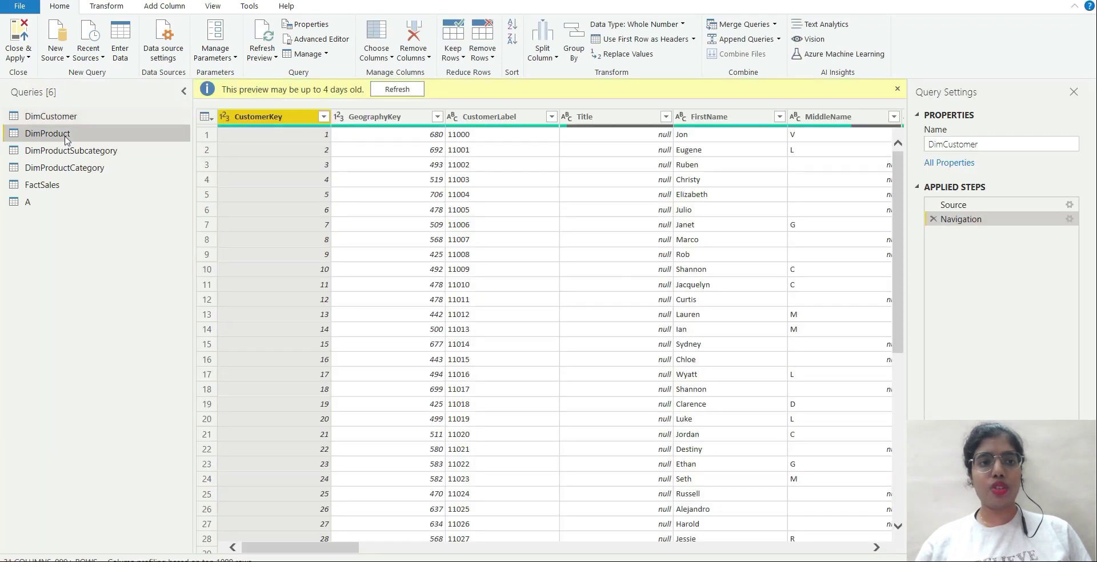
left_click(65, 137)
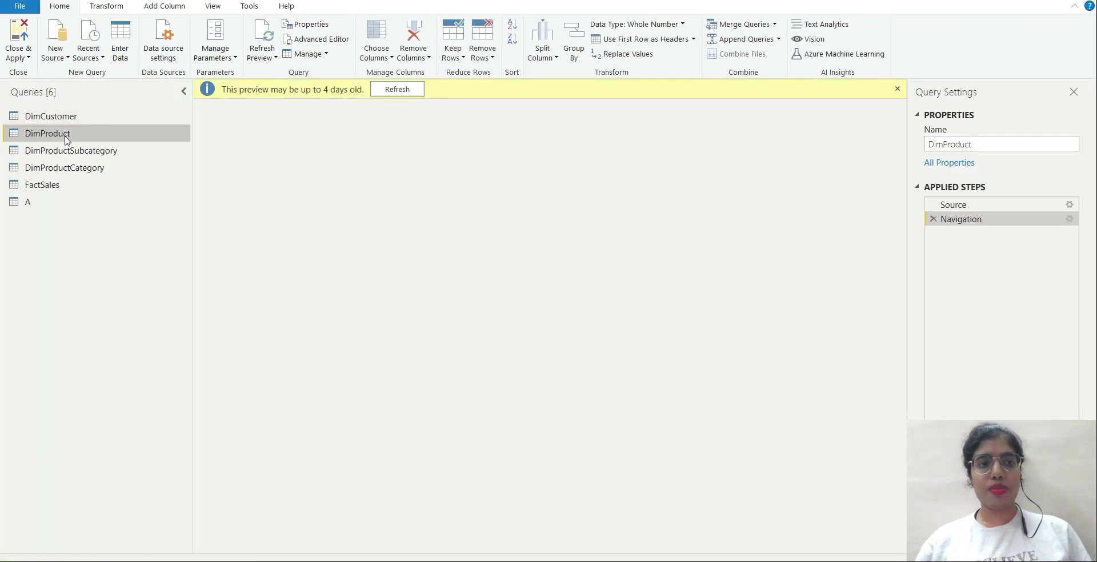
left_click_drag(294, 553, 461, 535)
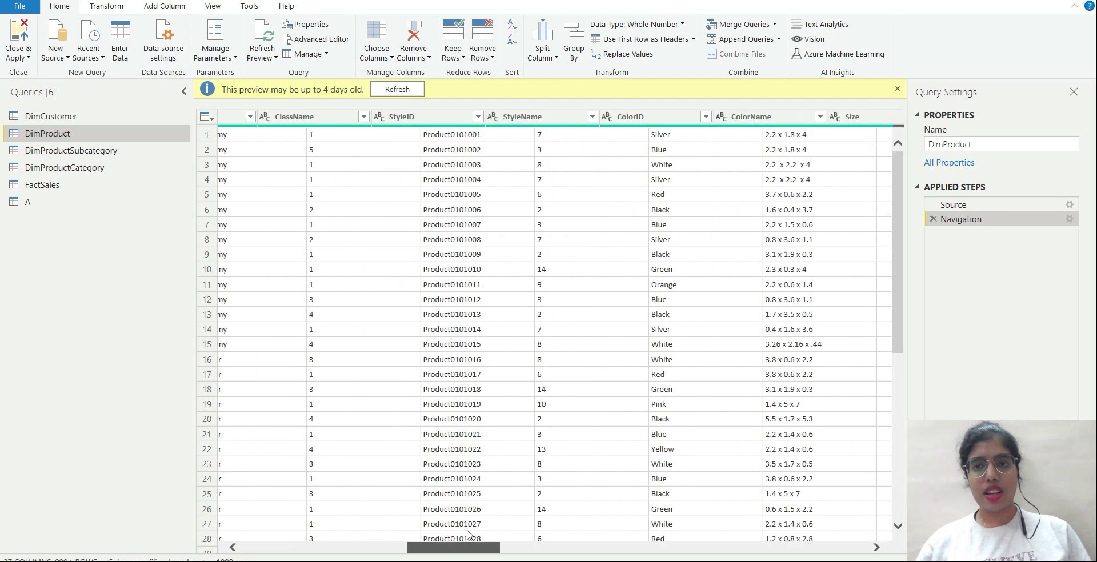
right_click(622, 136)
mouse_move(664, 164)
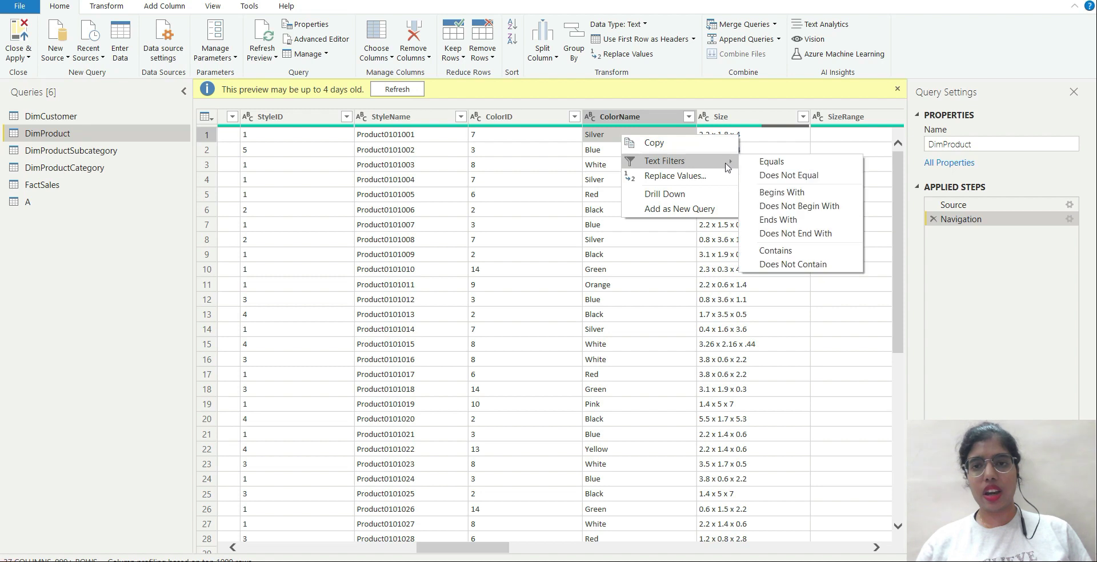
left_click(771, 165)
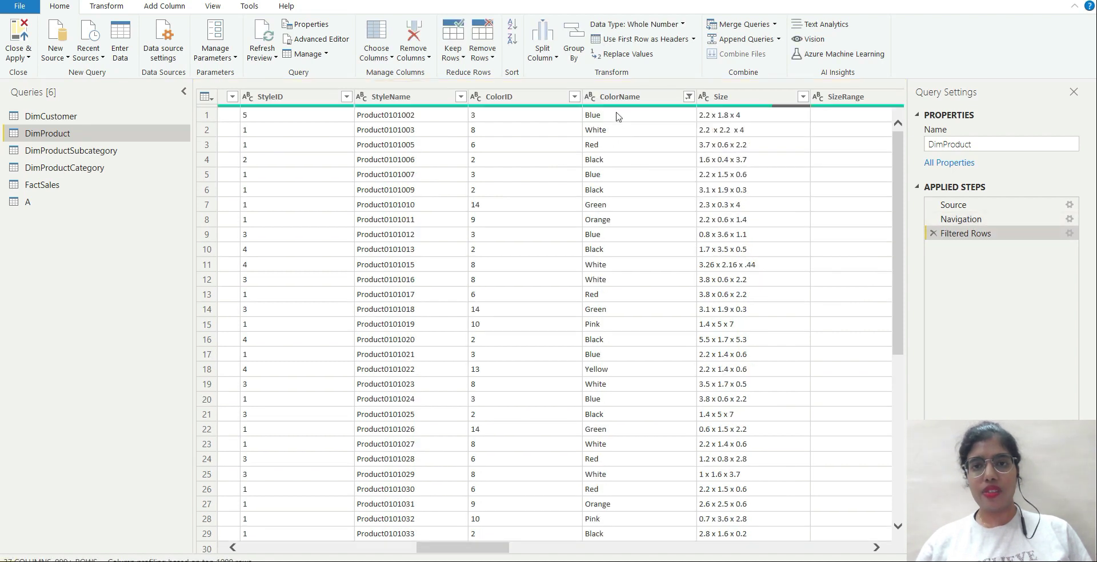
Also exclude Blue from ColorName and apply the query changes to the report
right_click(616, 114)
mouse_move(660, 137)
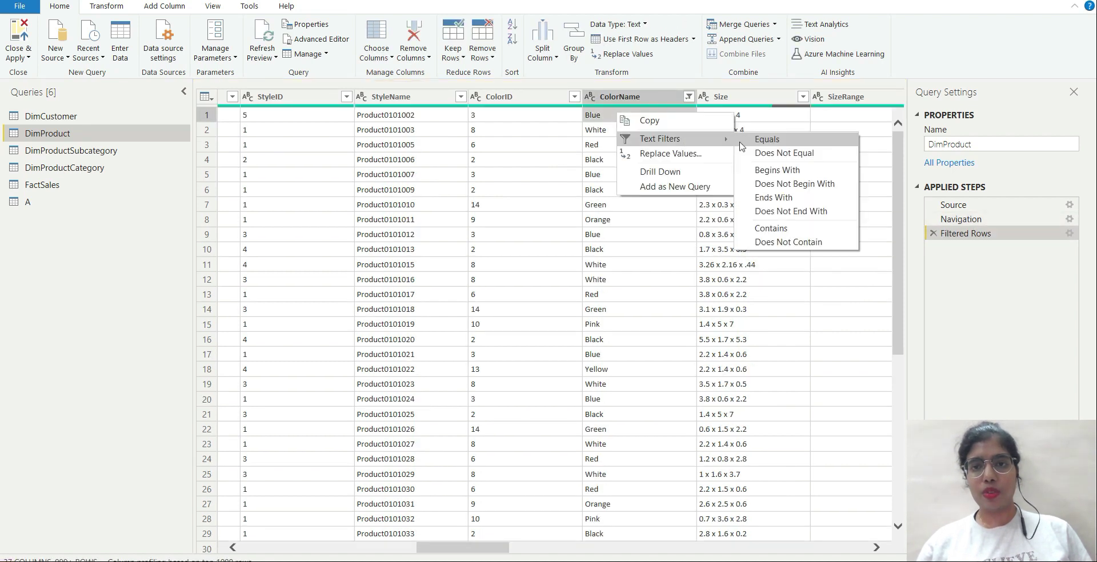
left_click(772, 153)
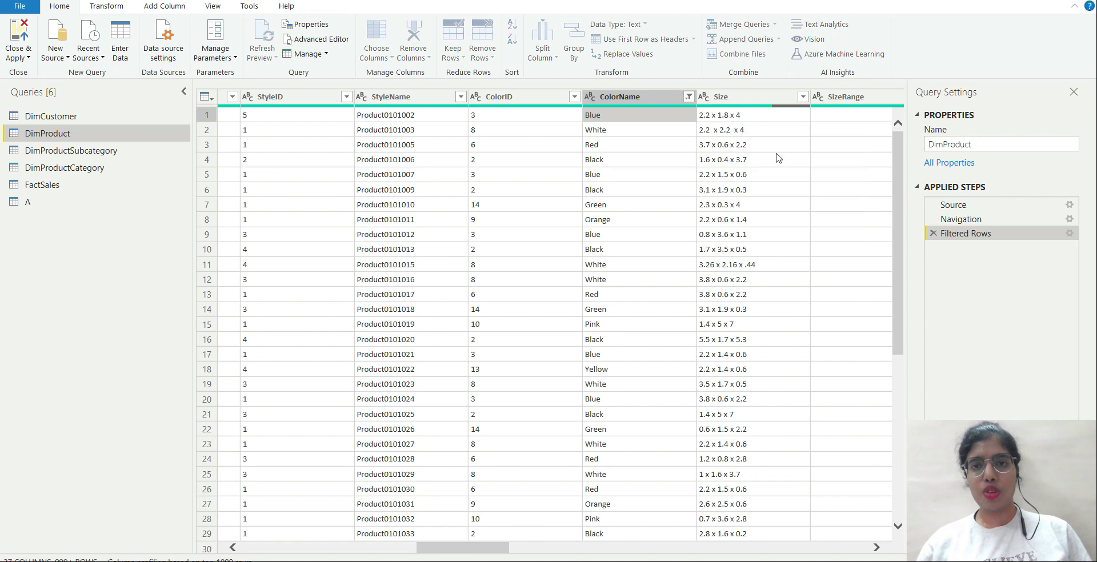
left_click(19, 32)
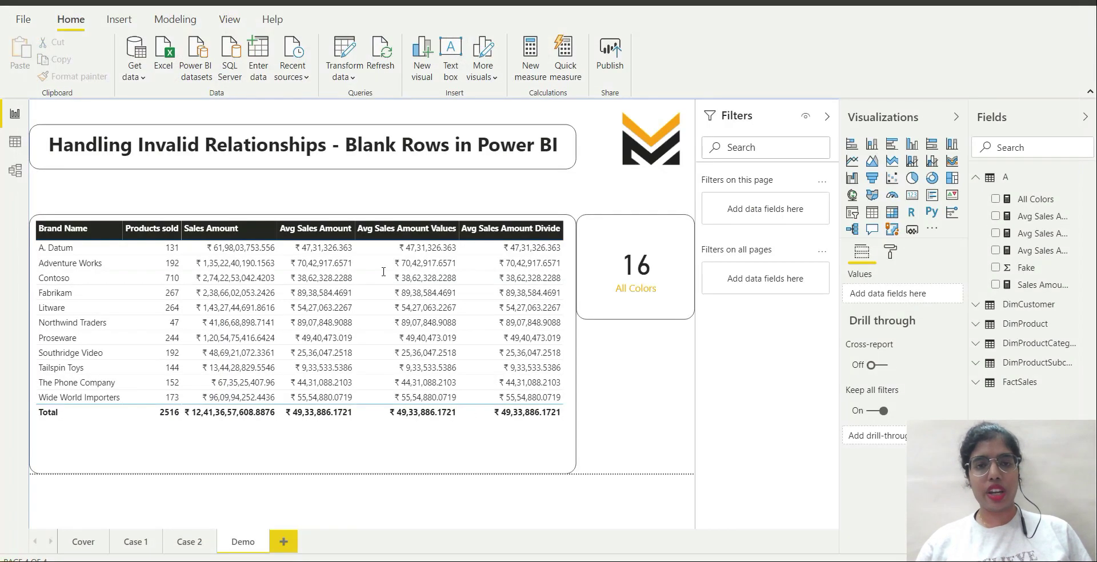